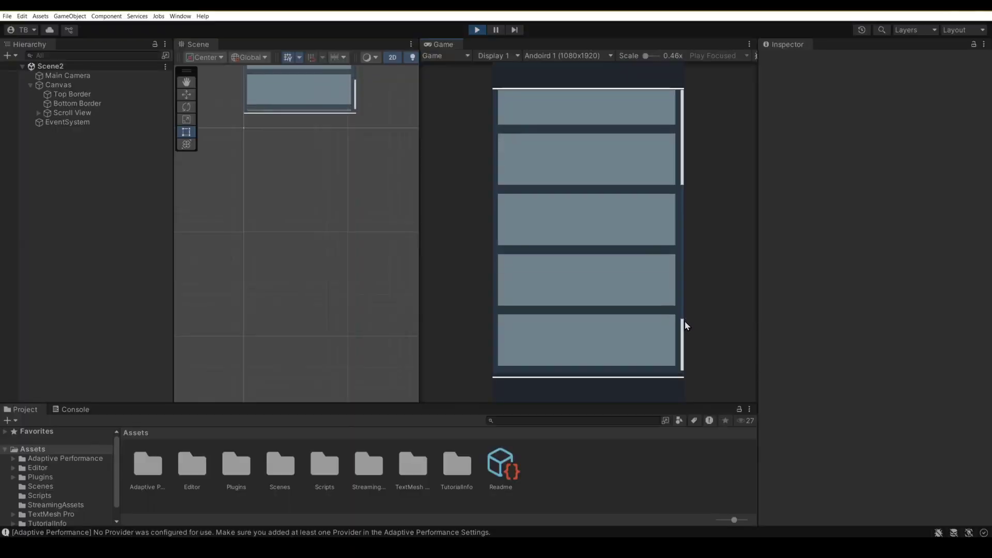
Scroll through the card list in the running preview and inspect the Canvas's border objects.
drag(680, 325, 676, 209)
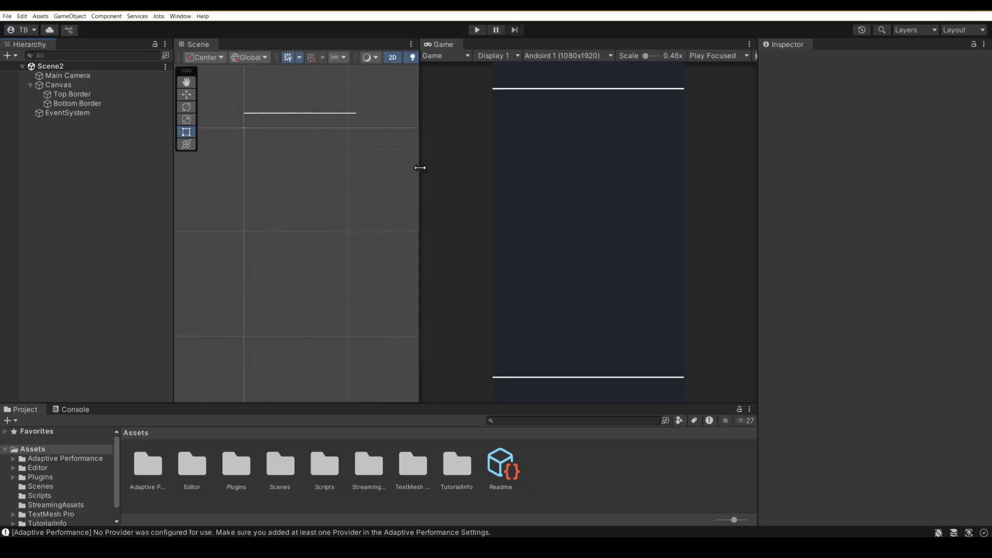
click(72, 94)
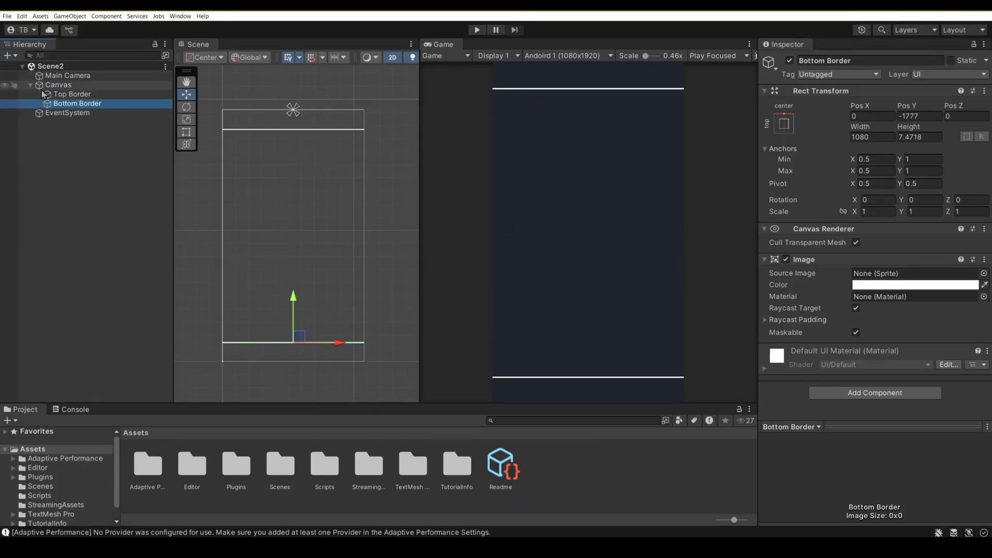
click(72, 94)
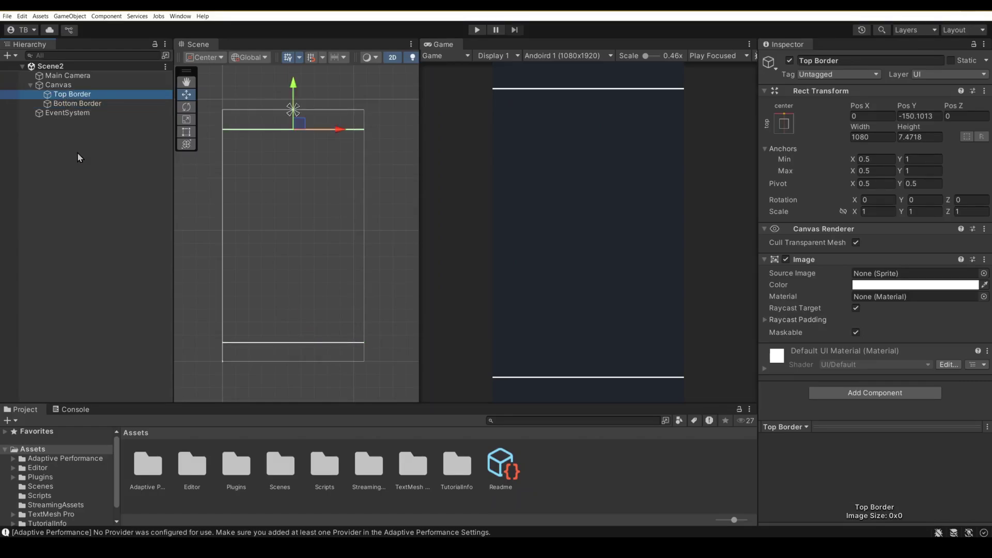
Add a UI Scroll View as a child of the Canvas, keeping its default name.
right_click(67, 85)
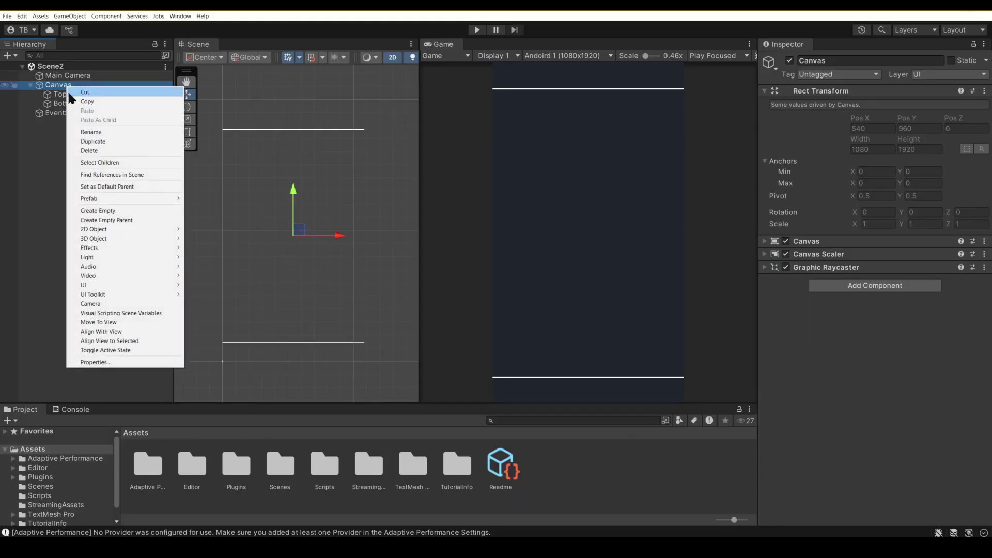
mouse_move(136, 285)
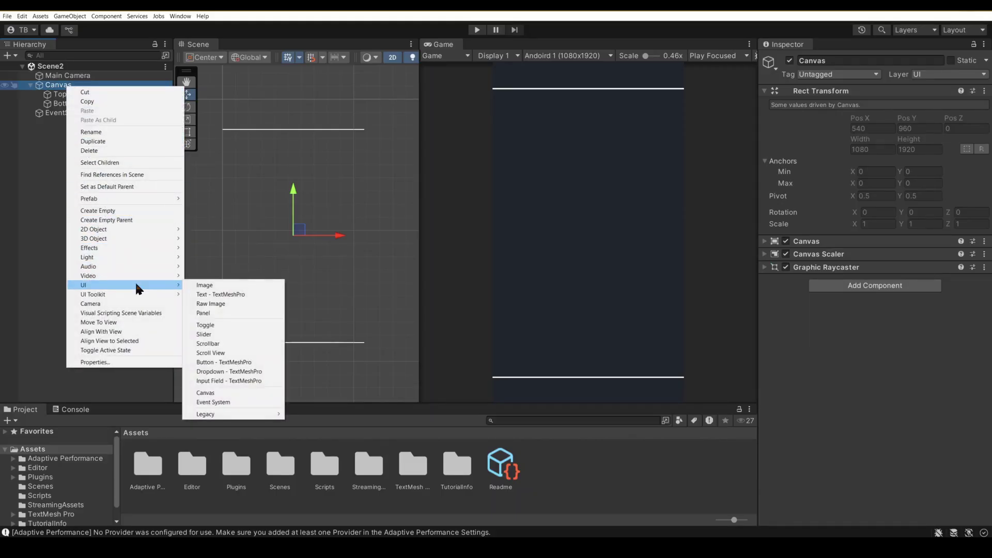
click(236, 354)
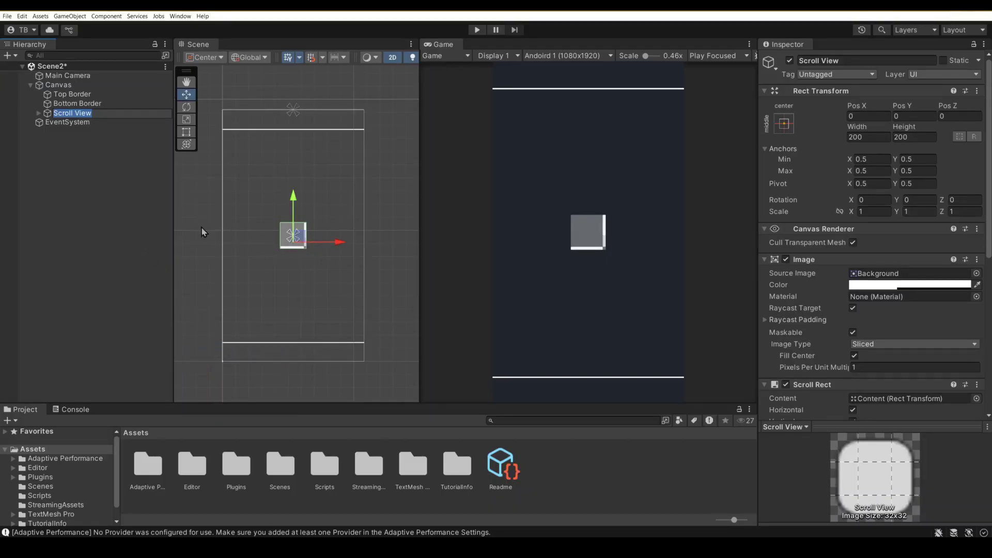
click(79, 161)
click(79, 114)
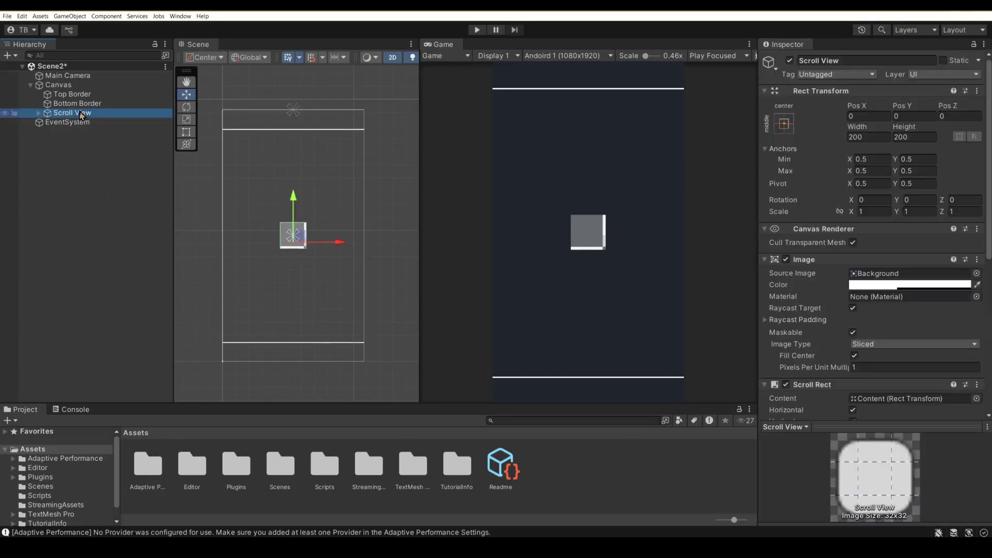
Extend the Scroll View up to the top border and stretch it to the full canvas width of 1080.
scroll(259, 207, up, 1)
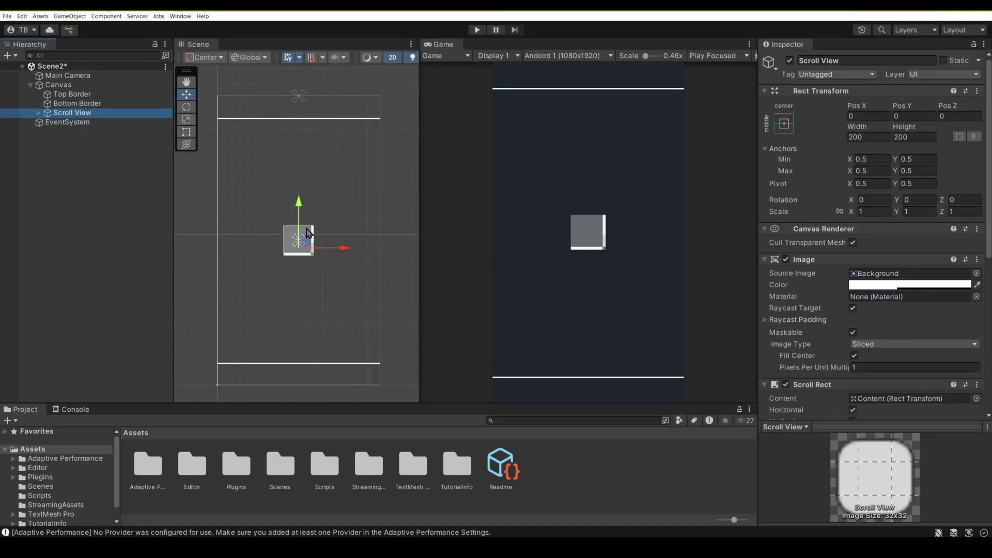
key(t)
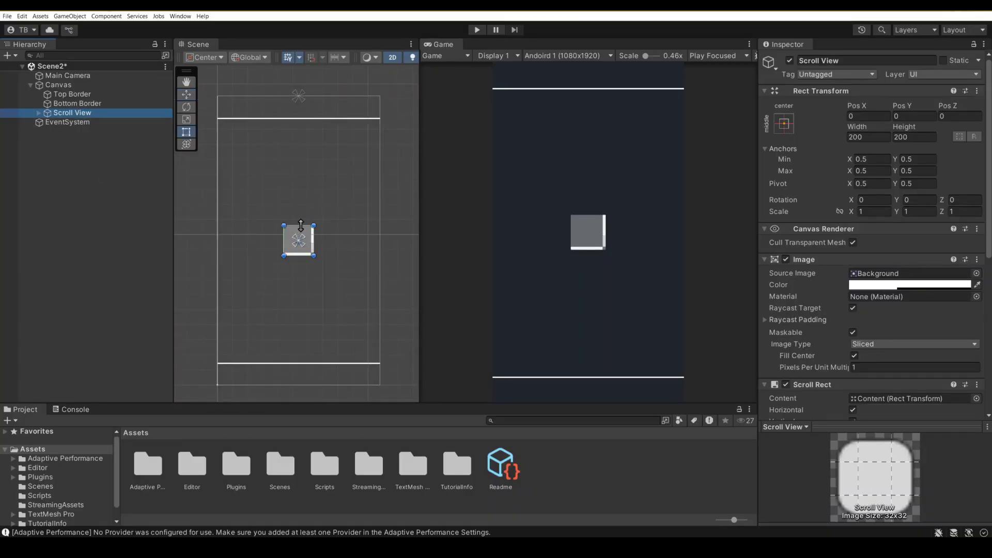
drag(310, 226, 318, 121)
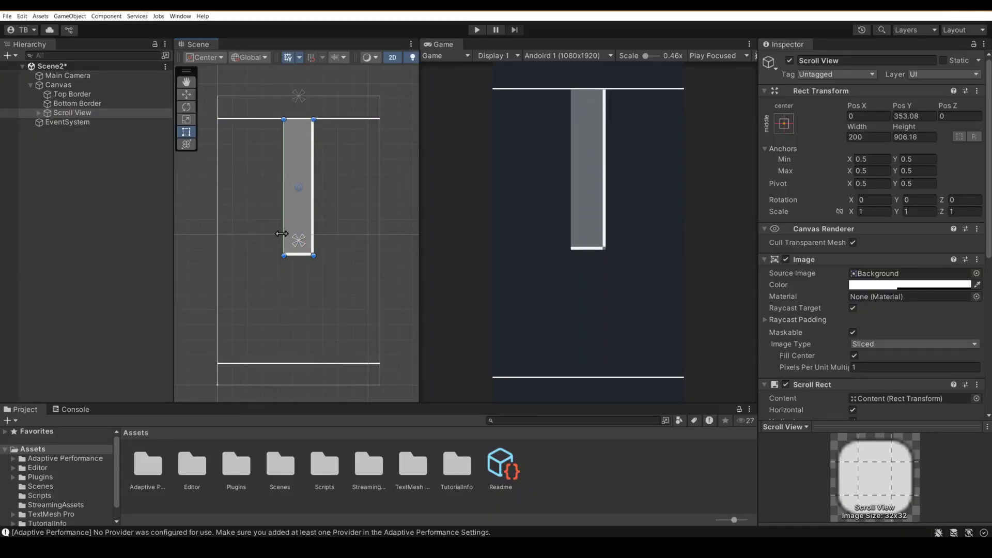
drag(284, 235, 218, 224)
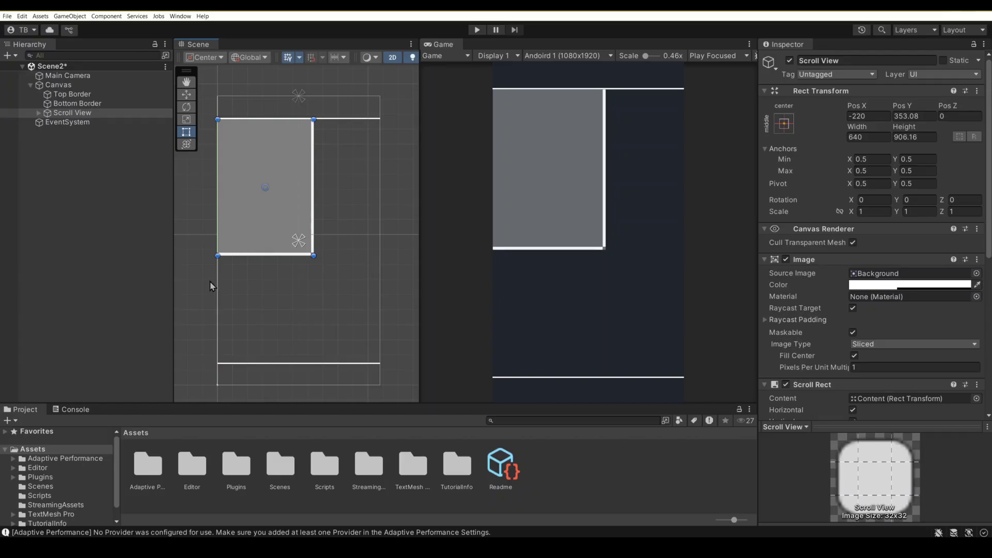
drag(313, 229, 378, 228)
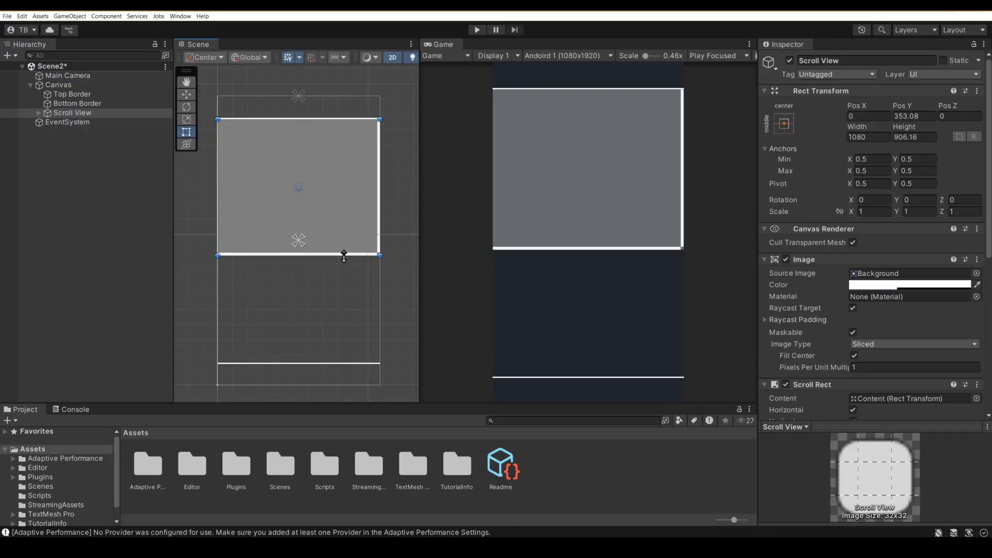
Delete the Scroll View's horizontal scrollbar and extend the Scroll View down to the bottom border, making it about 1627 high.
click(39, 114)
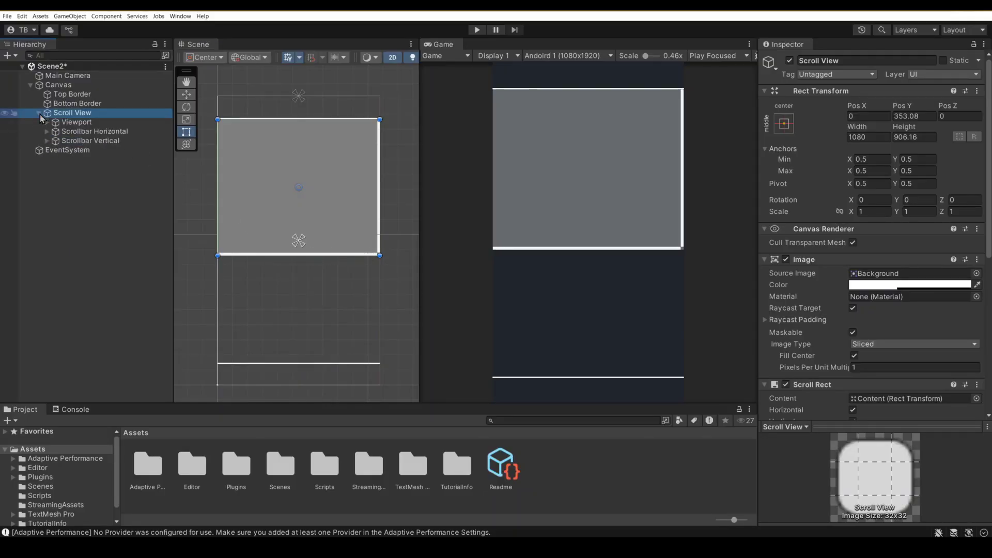
right_click(97, 138)
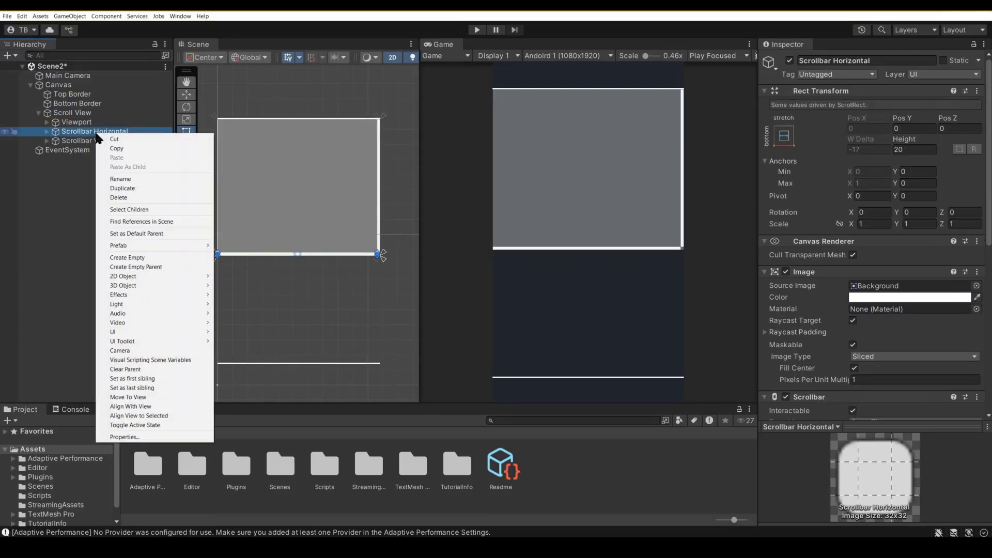
click(127, 198)
click(111, 115)
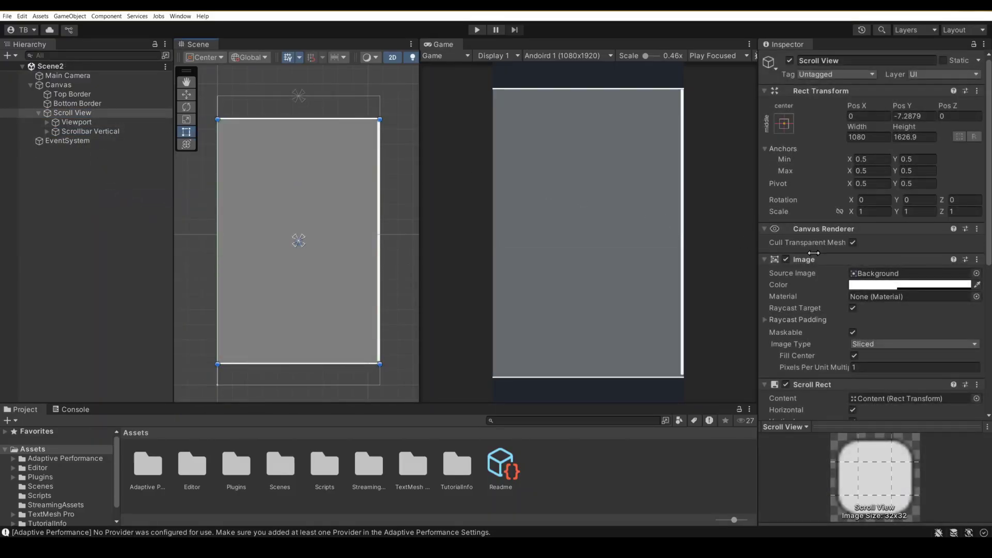
Examine the Scroll Rect settings and inspect the Content object they reference inside the Viewport.
scroll(870, 329, down, 3)
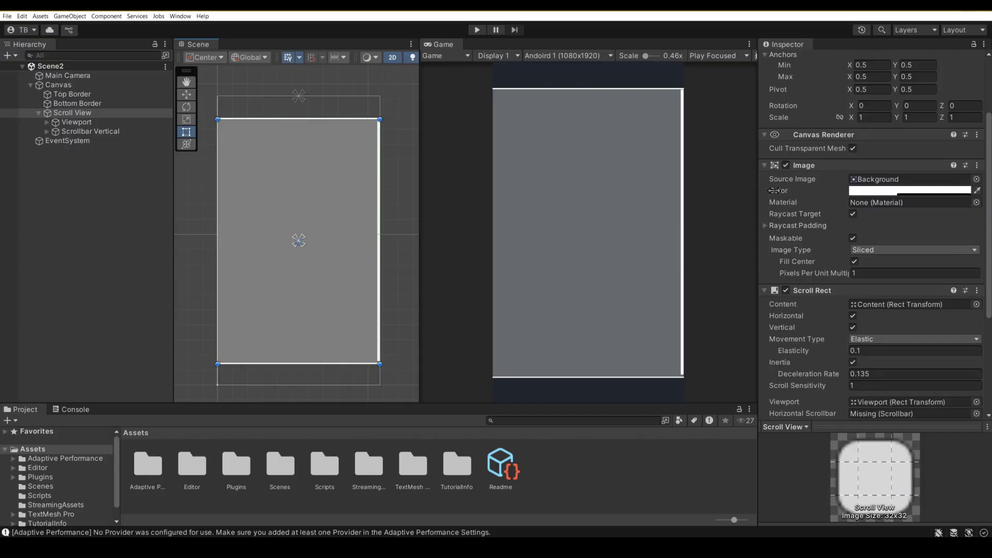
scroll(845, 303, down, 1)
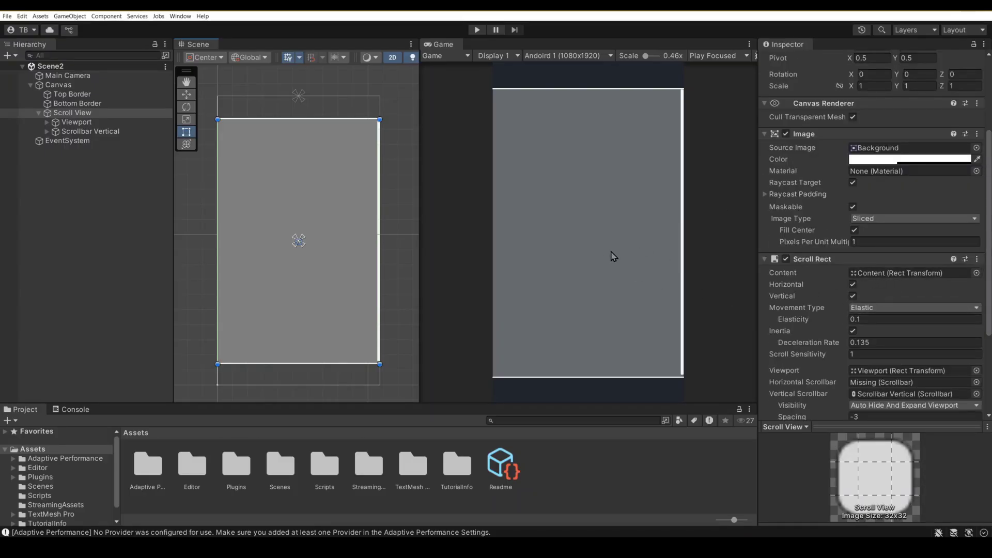
click(895, 278)
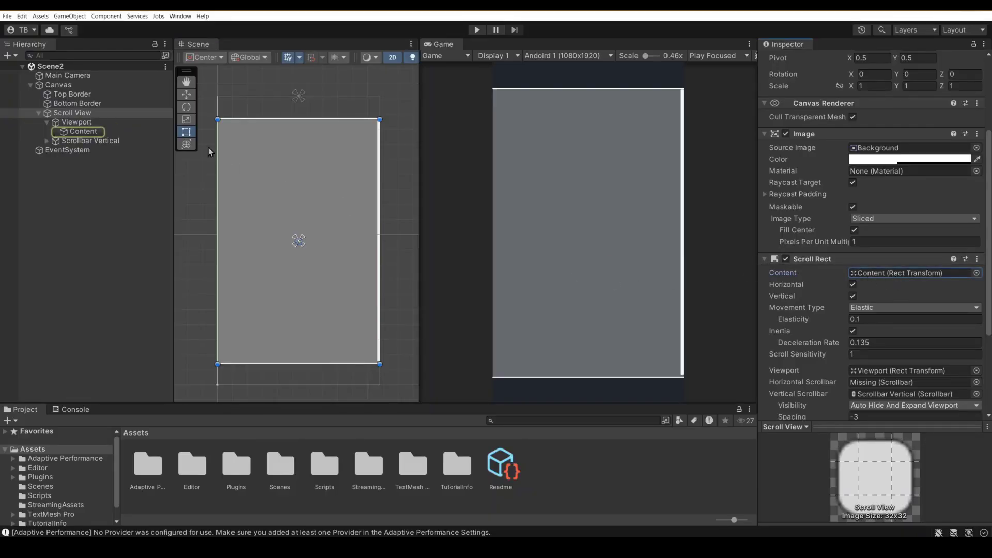
click(78, 131)
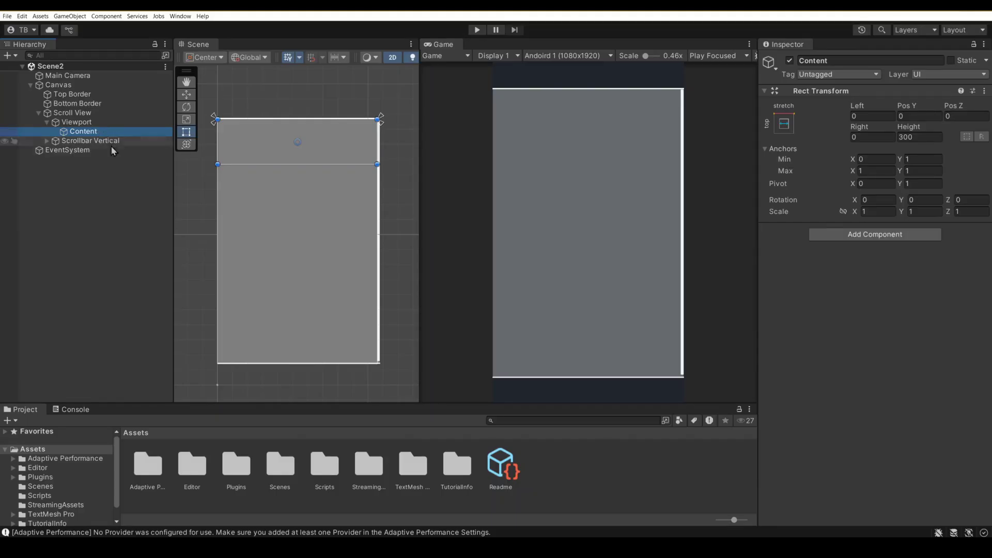
Change the Scroll View's background image color to a dark blue.
click(91, 114)
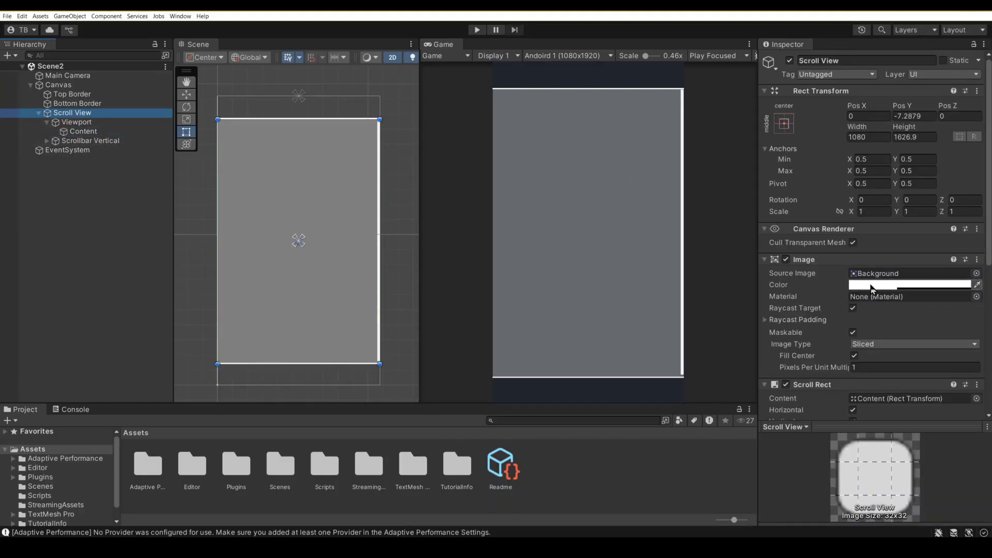
click(863, 285)
click(908, 343)
drag(906, 353, 935, 363)
click(258, 181)
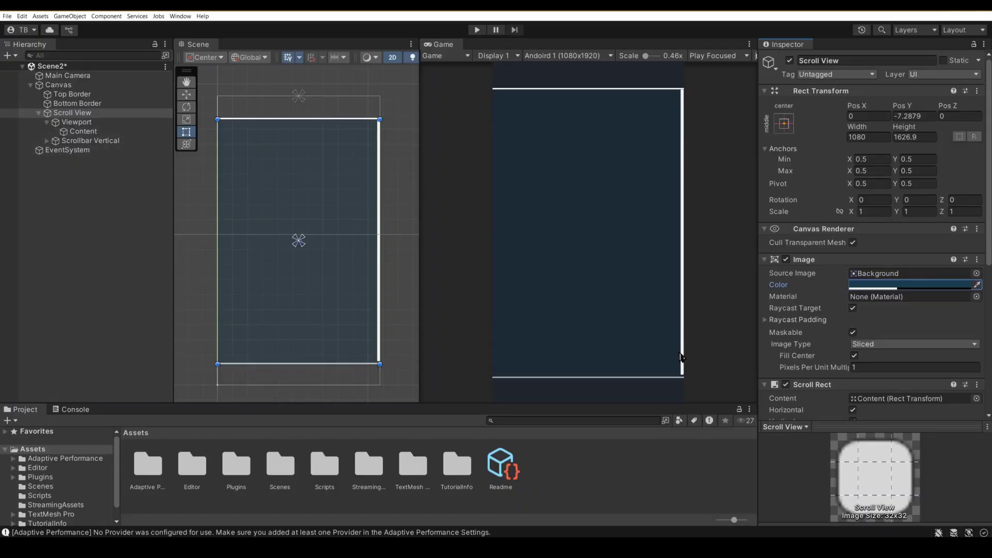
Set the vertical scrollbar Handle's image color to blue-grey 607E9A and save the scene.
click(46, 141)
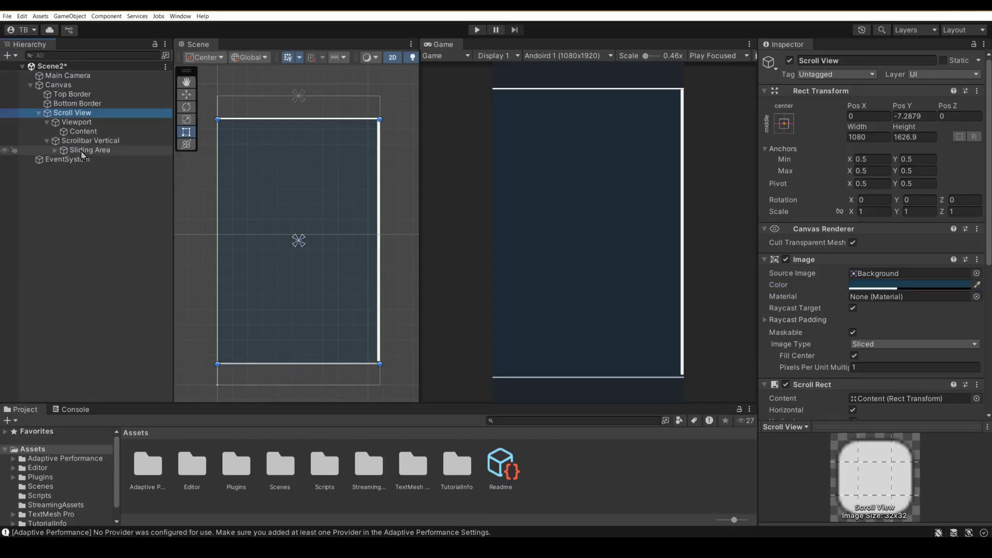
click(55, 151)
click(87, 159)
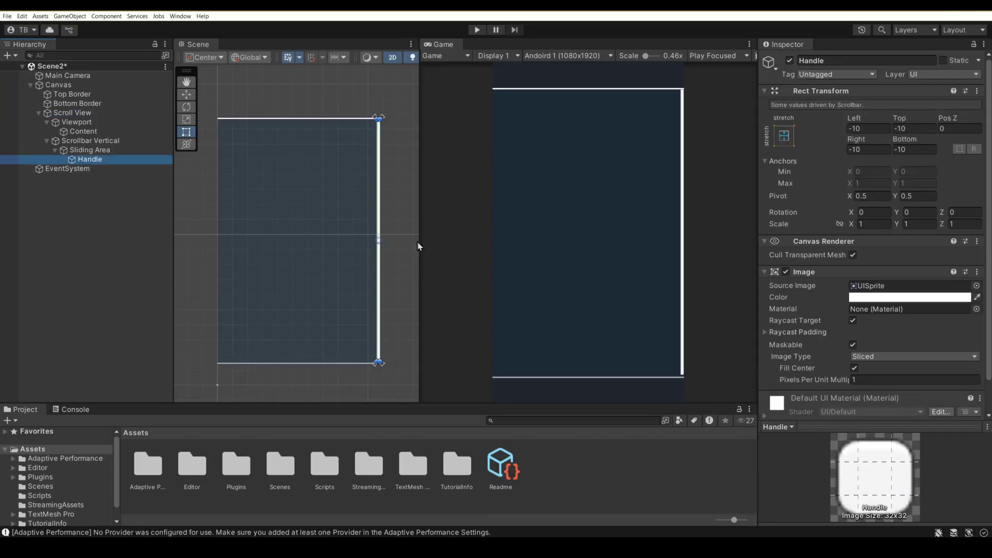
click(873, 299)
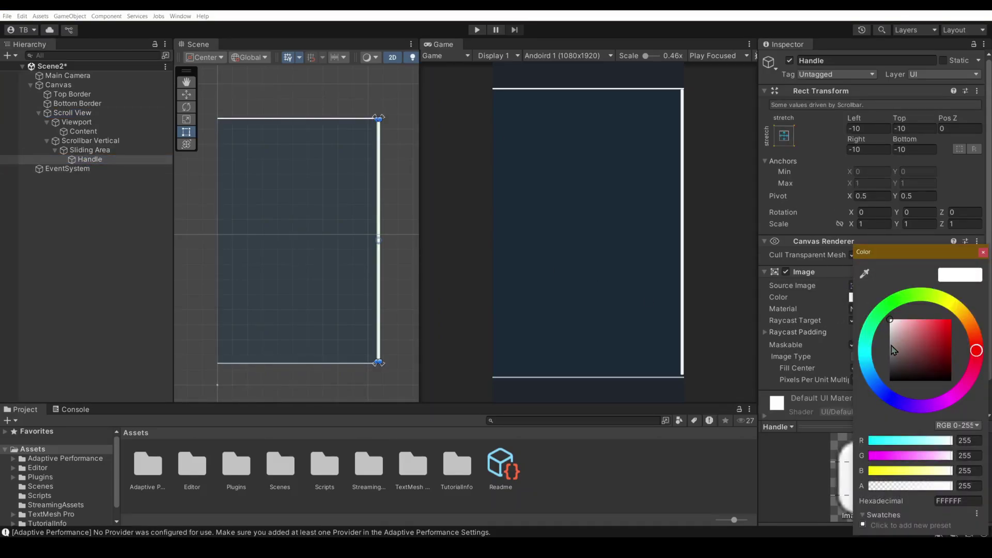
click(872, 378)
drag(904, 356, 920, 343)
click(912, 345)
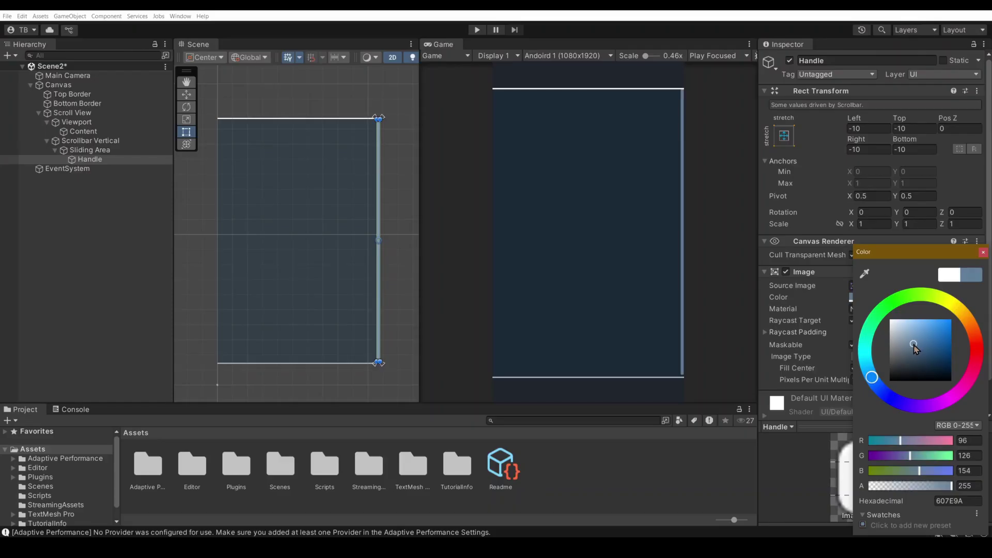
click(983, 253)
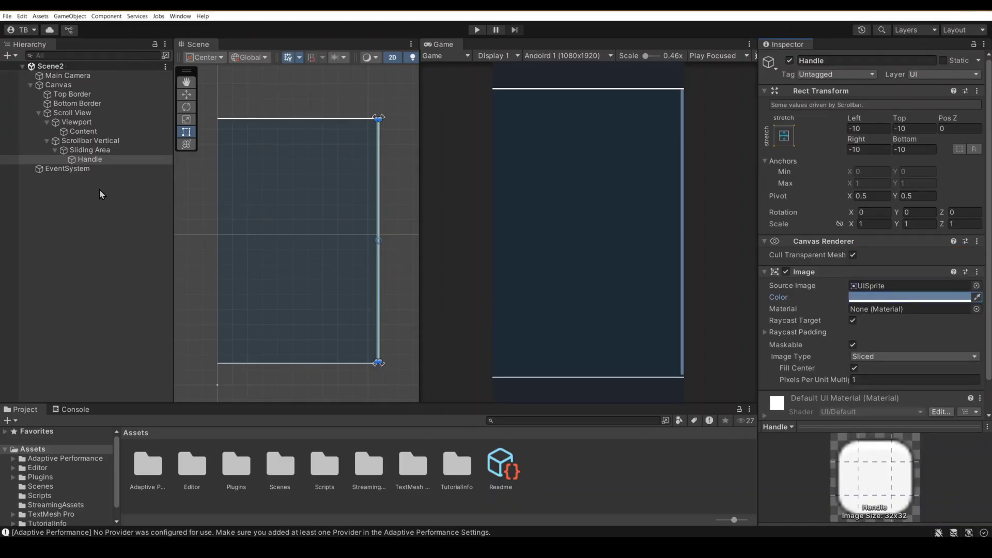
key(ctrl+s)
Stretch the Viewport's Content object down to the bottom border, to a height of about 1627.
click(46, 142)
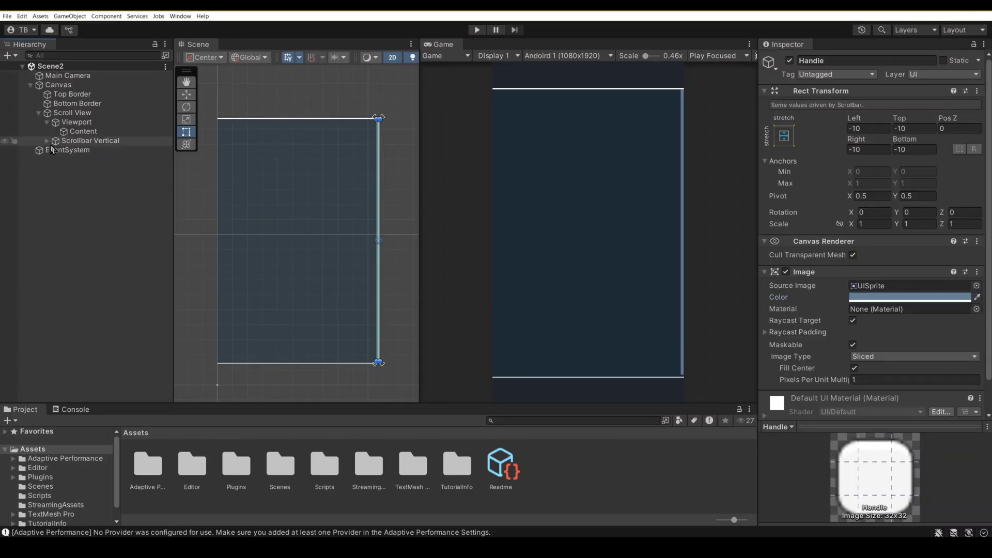
click(75, 134)
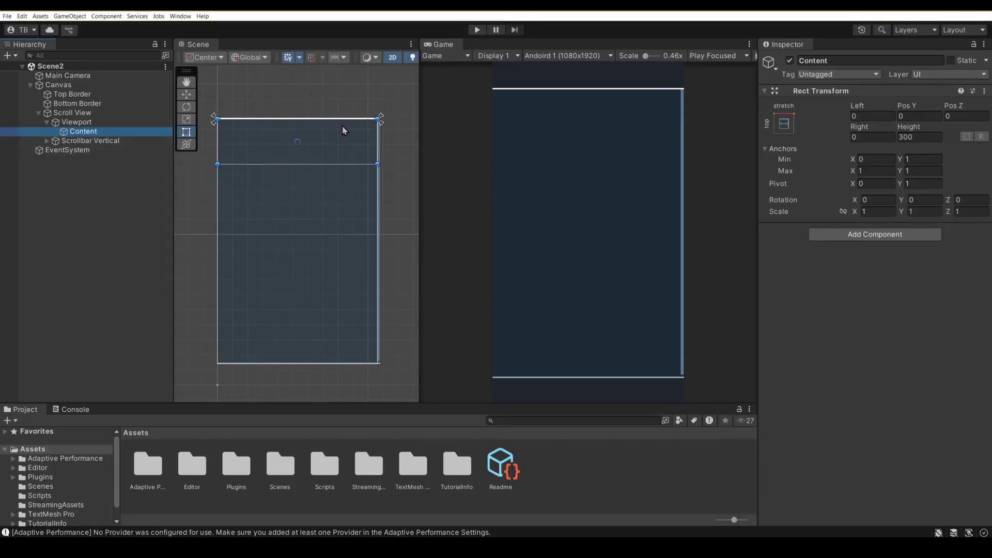
drag(296, 164, 301, 364)
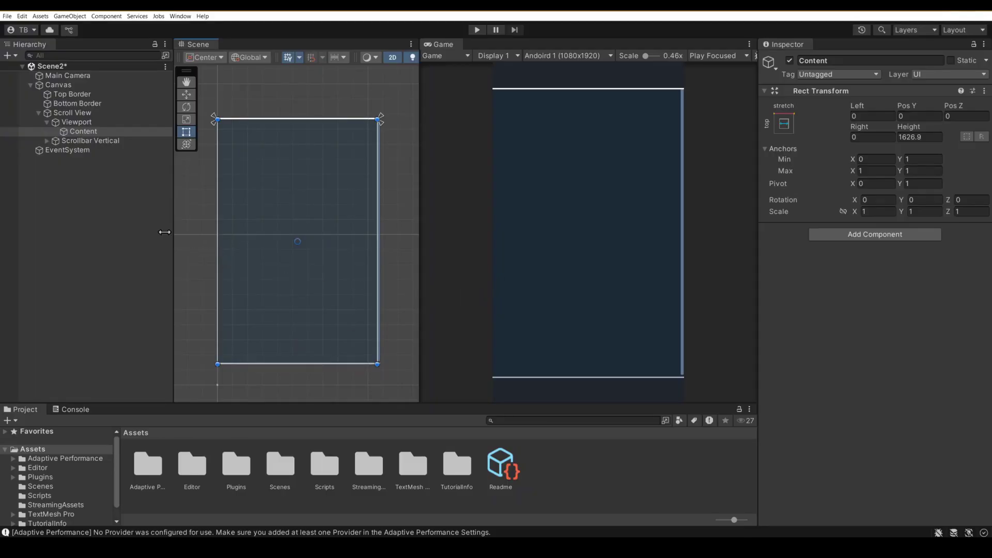
Create an empty child named Card under Content, sized 1000 by 290 and placed near the top of the Scroll View.
right_click(83, 133)
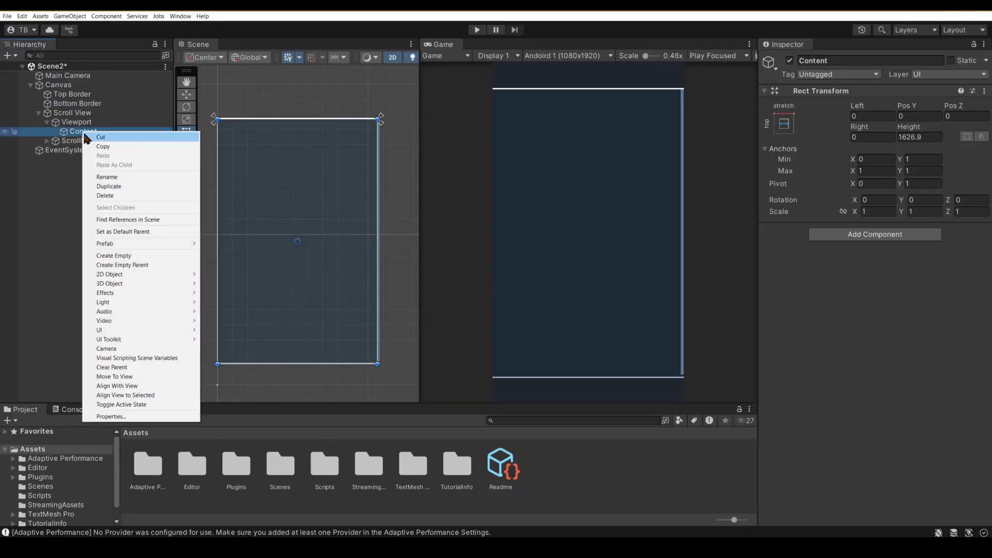
click(144, 254)
text(Card)
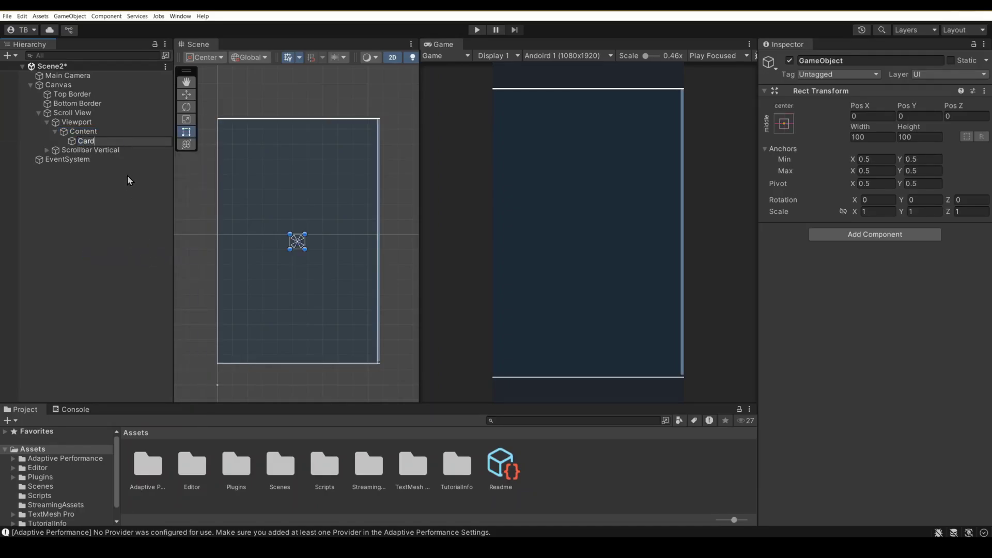
key(Return)
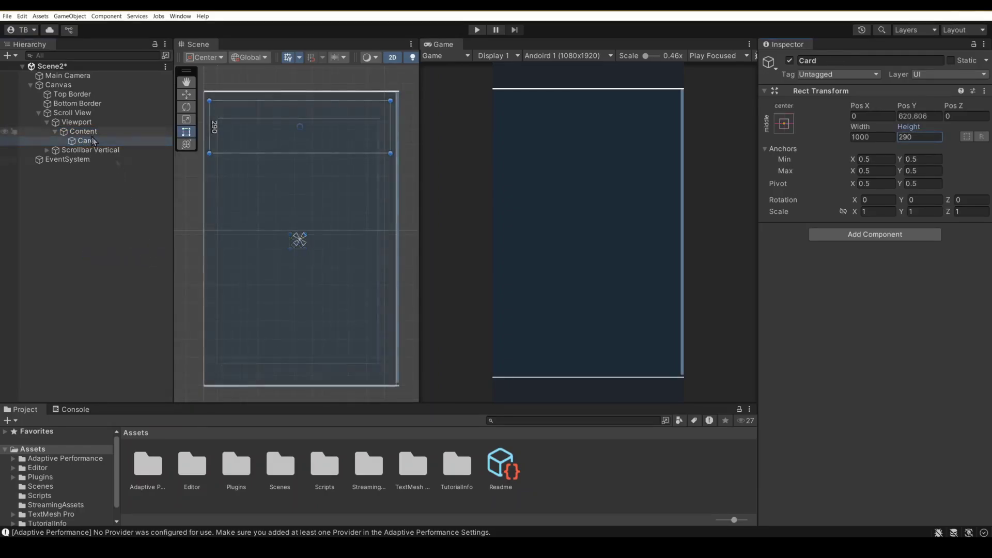
Add a UI Image inside Card and stretch it to the card's full 1000 by 290 size.
right_click(97, 148)
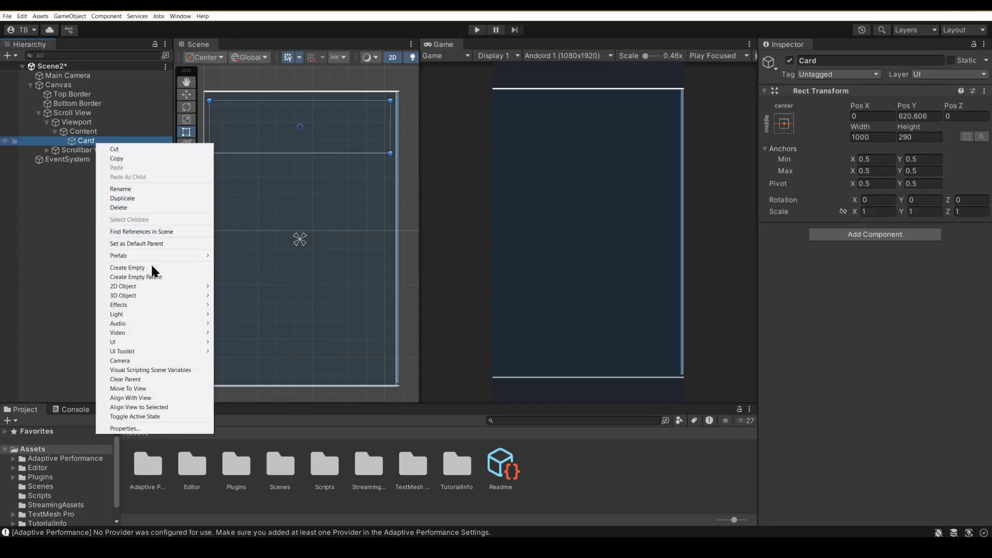
mouse_move(154, 341)
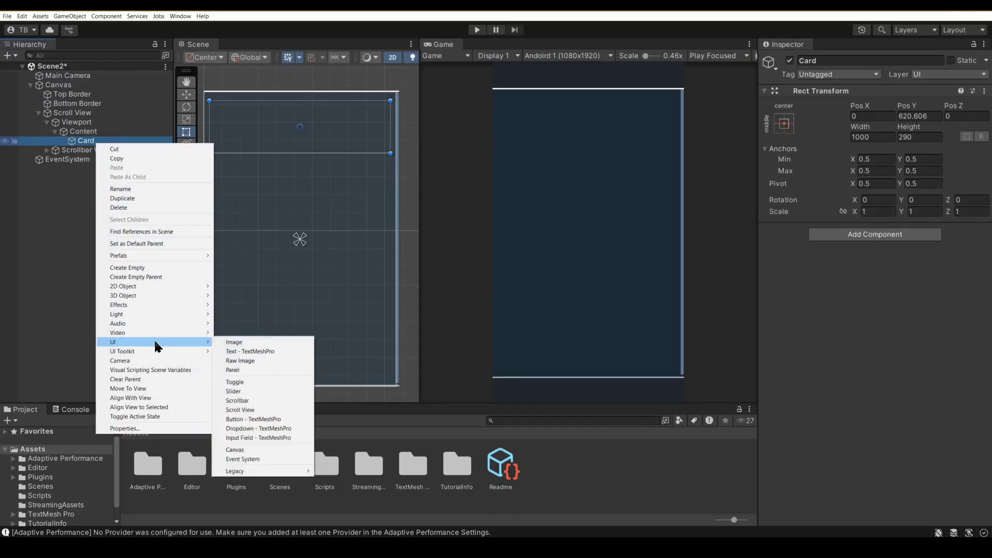
click(237, 343)
drag(309, 118, 211, 114)
drag(266, 136, 245, 151)
Set the card Image's color to muted blue-grey 5C7C87.
click(898, 285)
click(867, 366)
click(909, 349)
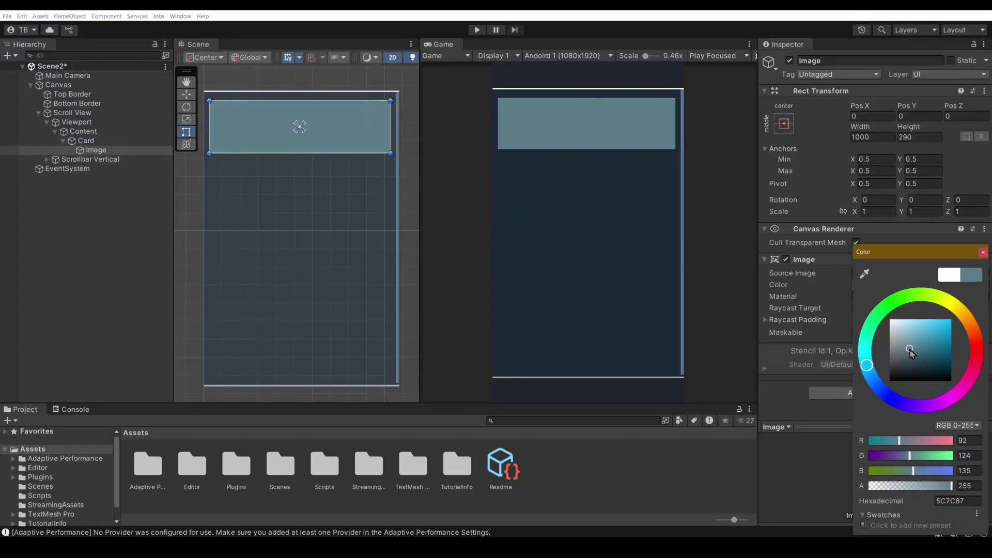
Shift the card Image's color to a bluer slate grey and close the color picker.
click(871, 377)
drag(922, 348, 909, 349)
click(986, 254)
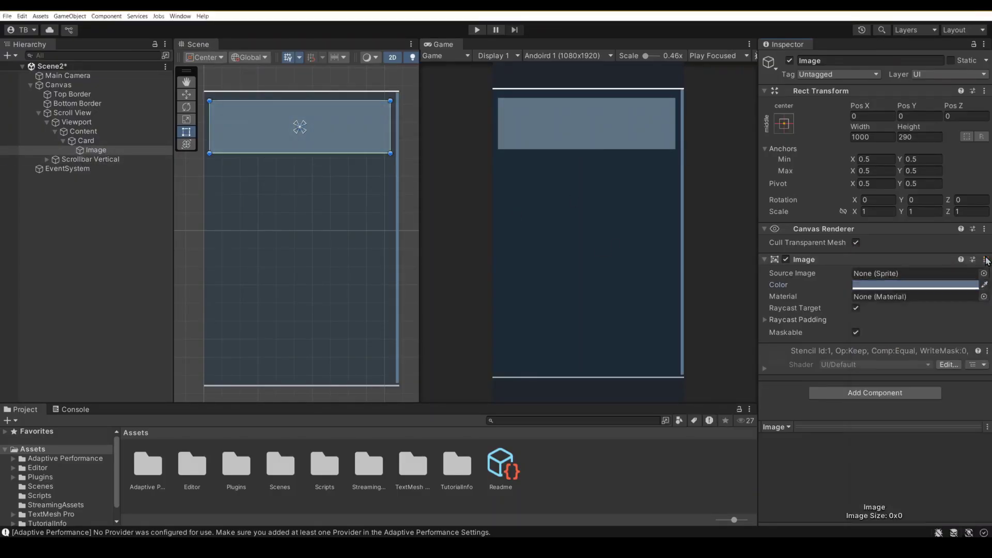
Duplicate Card into three more cards under Content, moving copies down to about Pos Y 265 and -82.
click(63, 140)
click(79, 142)
key(ctrl+d)
key(w)
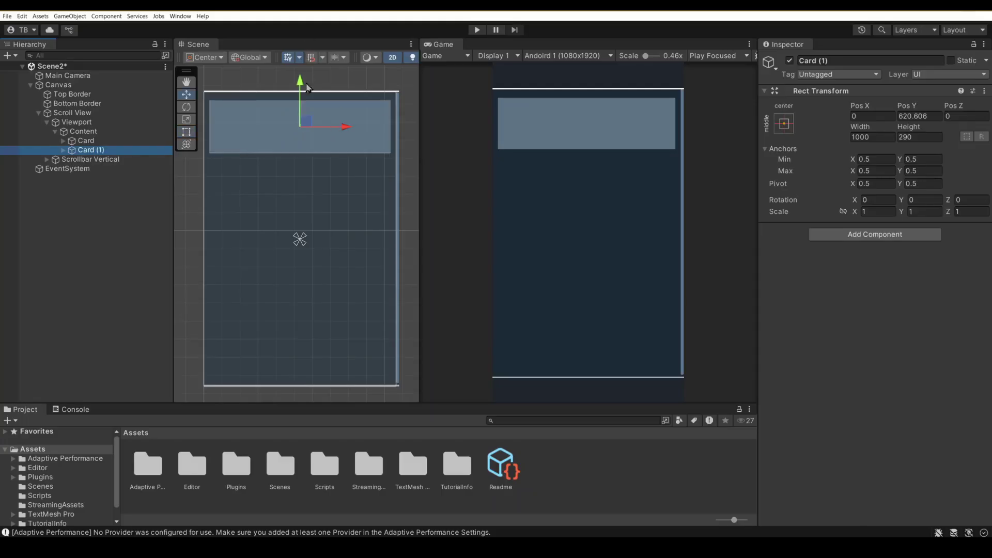
drag(307, 87, 305, 217)
key(ctrl+d)
key(ctrl+d)
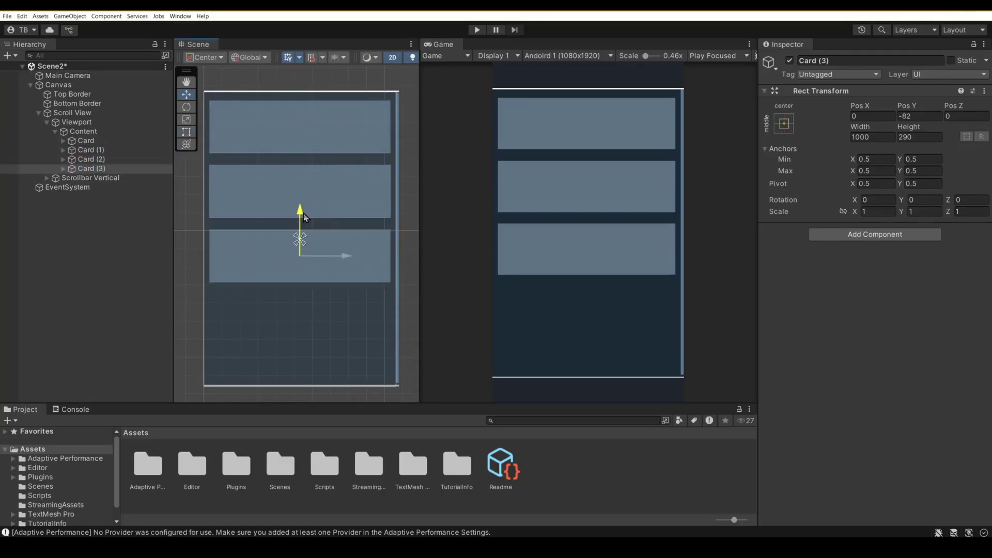
click(91, 159)
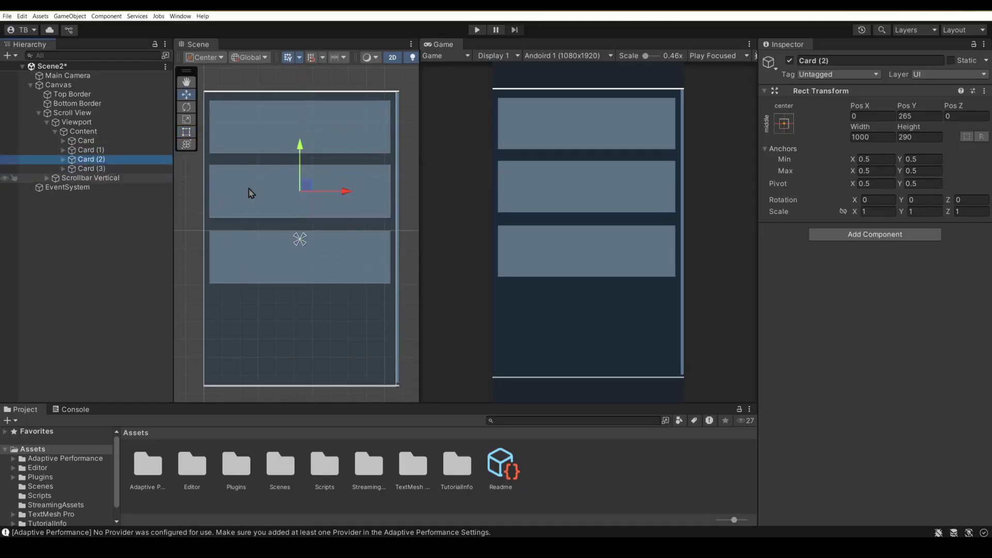
Add a Vertical Layout Group component to the Content object.
click(79, 132)
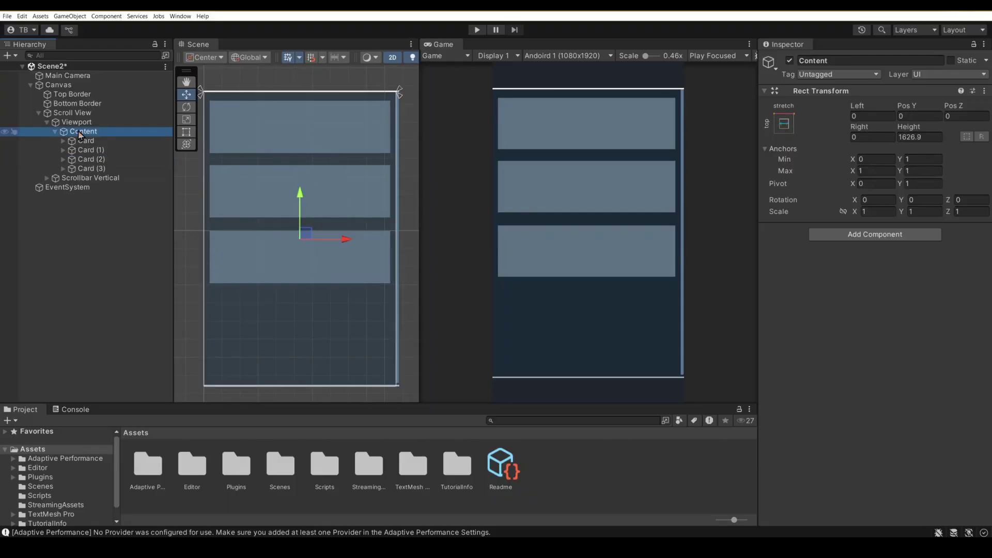
click(851, 235)
text(ver)
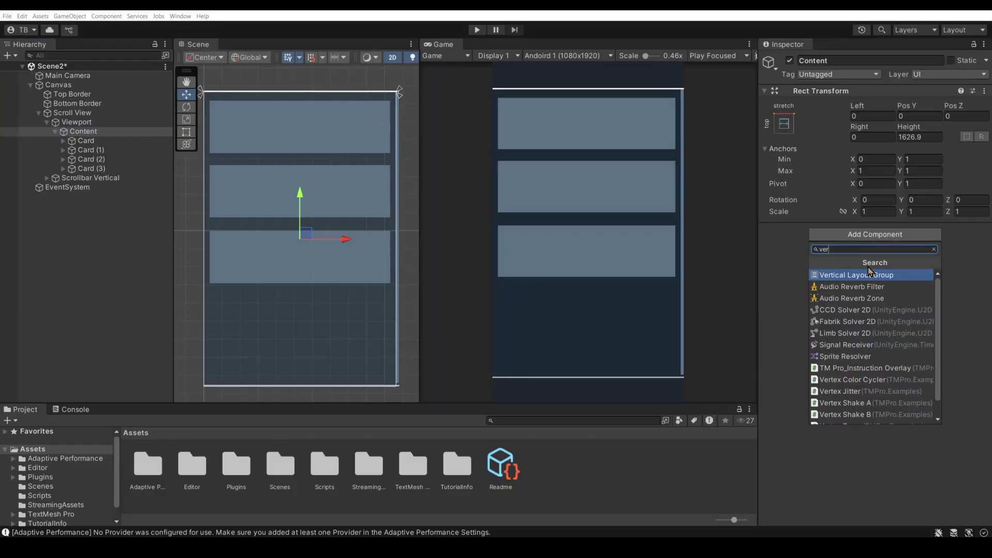
click(870, 274)
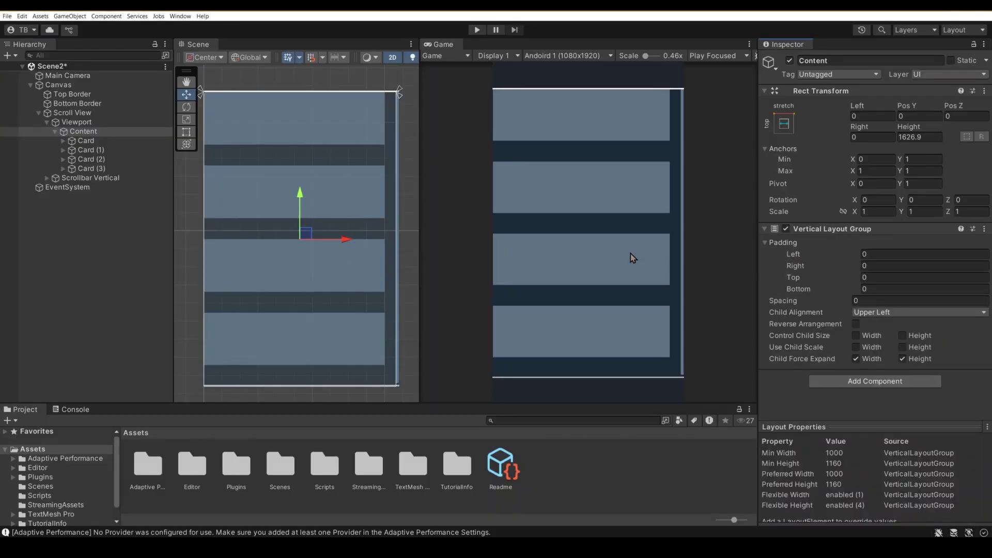
In Content's Vertical Layout Group, disable Child Force Expand, enable Use Child Scale for width and height, and align children Upper Center.
click(856, 359)
click(902, 359)
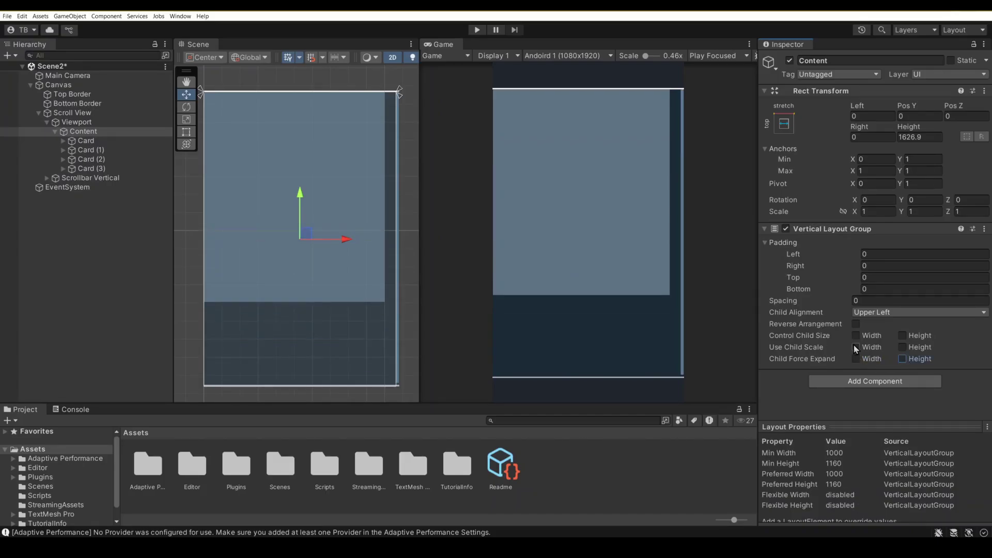
click(854, 345)
click(902, 347)
click(880, 313)
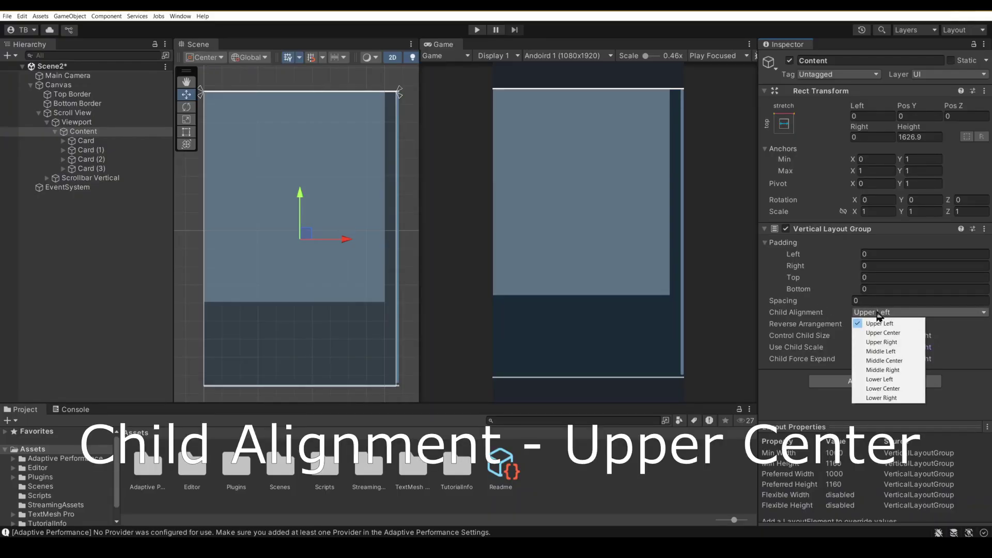
click(883, 333)
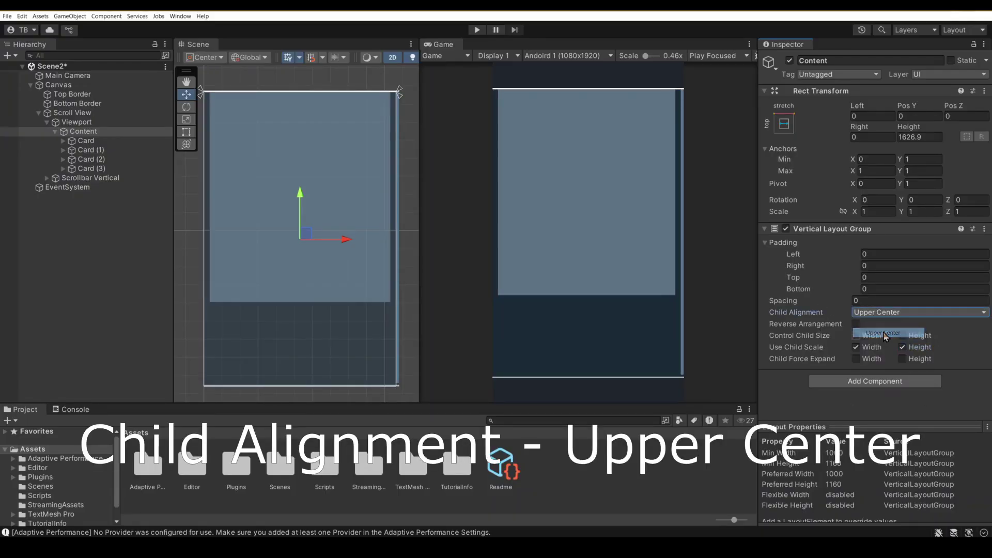
Set the Vertical Layout Group's spacing to 50 and its top padding to 50.
click(869, 302)
text(20)
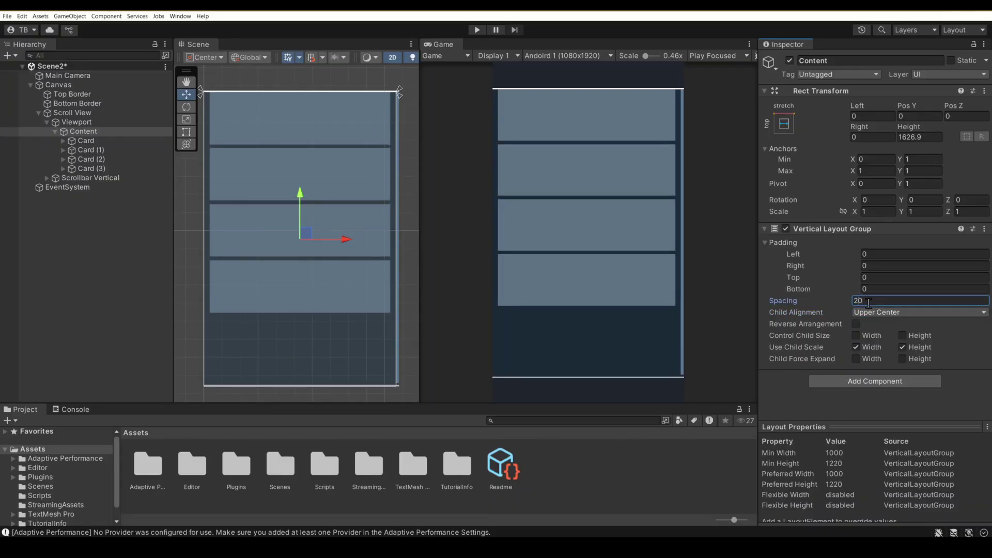
key(BackSpace)
text(5)
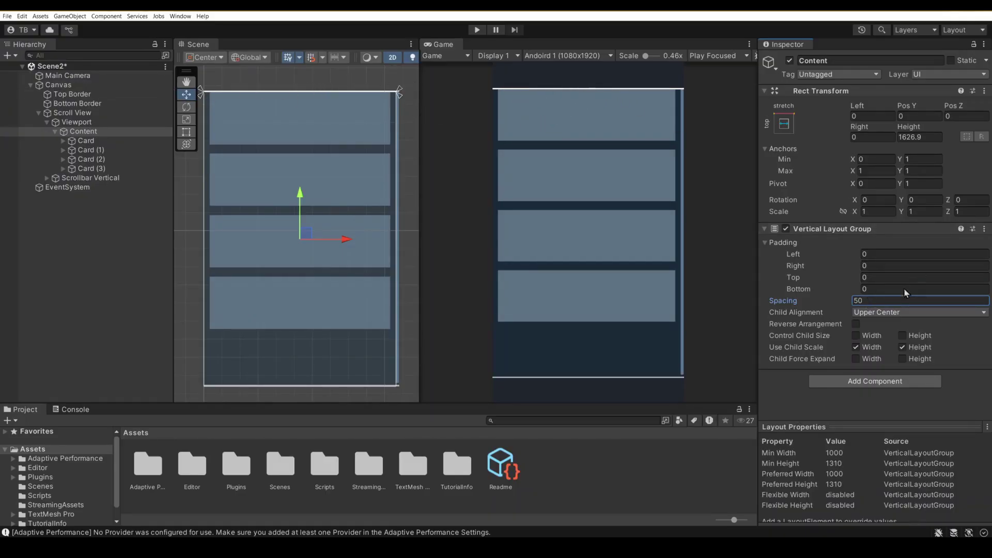
click(877, 276)
text(50)
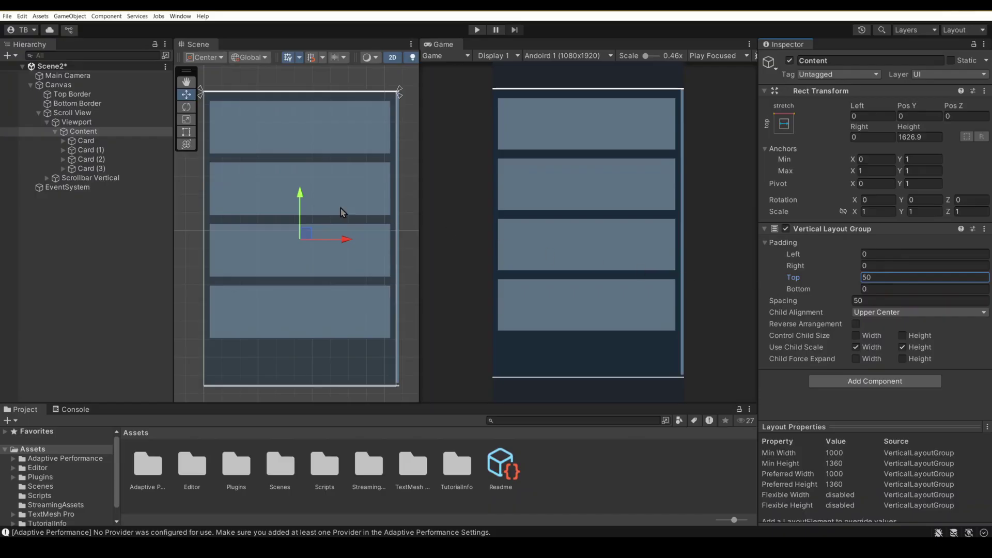
Duplicate the last card six times so that Content holds ten cards, up to Card (9).
click(88, 169)
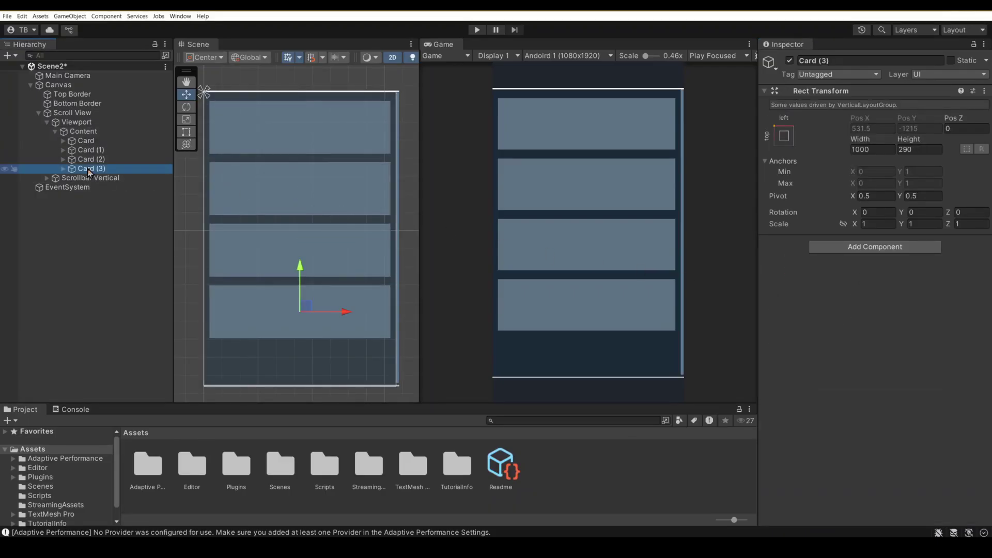
key(ctrl+d)
scroll(253, 189, down, 3)
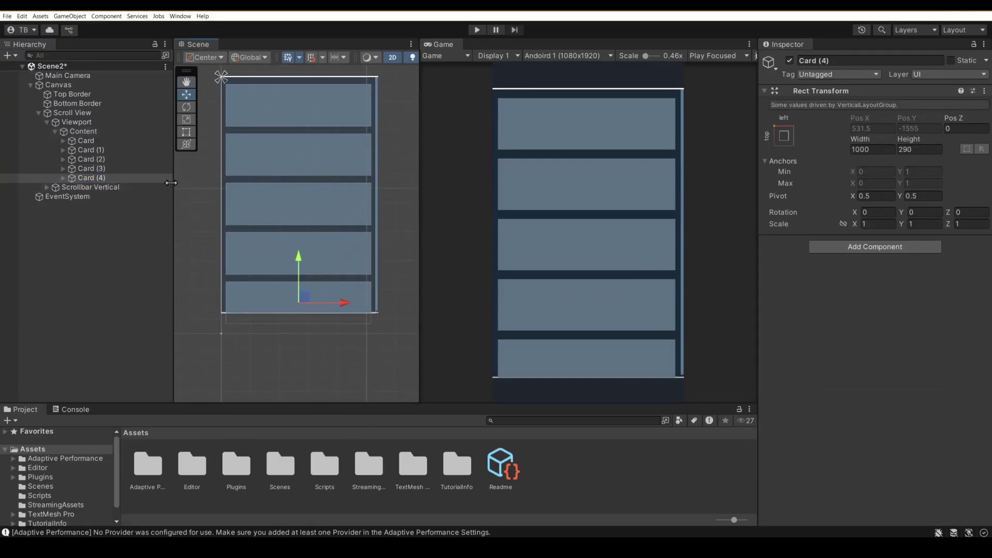
key(ctrl+d)
key(ctrl+d)
key(ctrl+d)
middle_drag(251, 217, 296, 152)
middle_drag(306, 228, 285, 178)
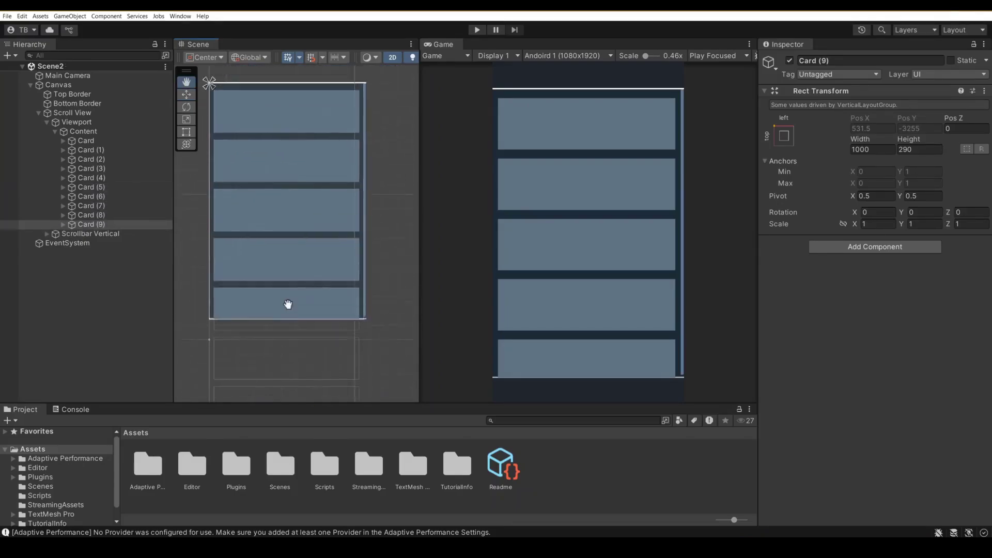
middle_drag(288, 305, 286, 358)
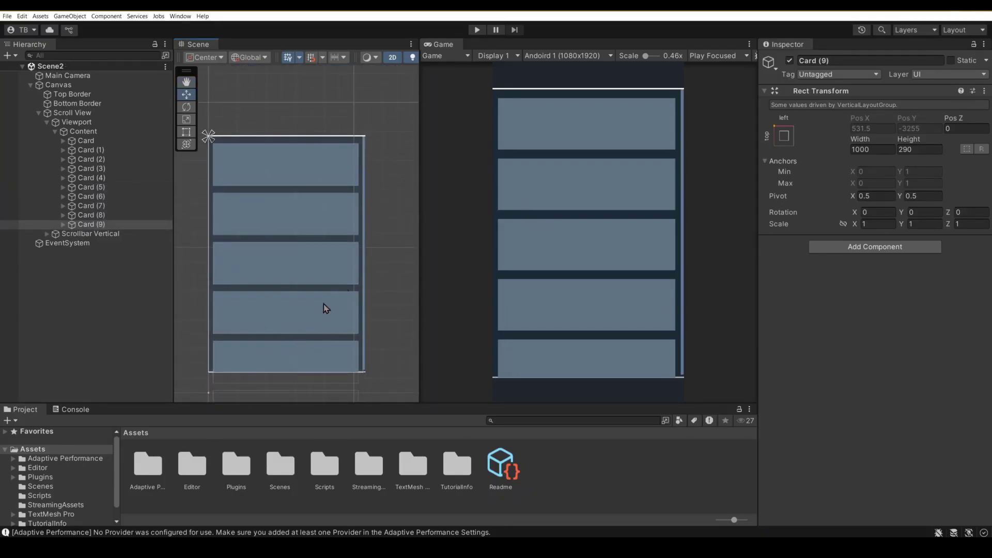
Run the scene, test moving the card list sideways in the Game view, and stop playback.
click(477, 30)
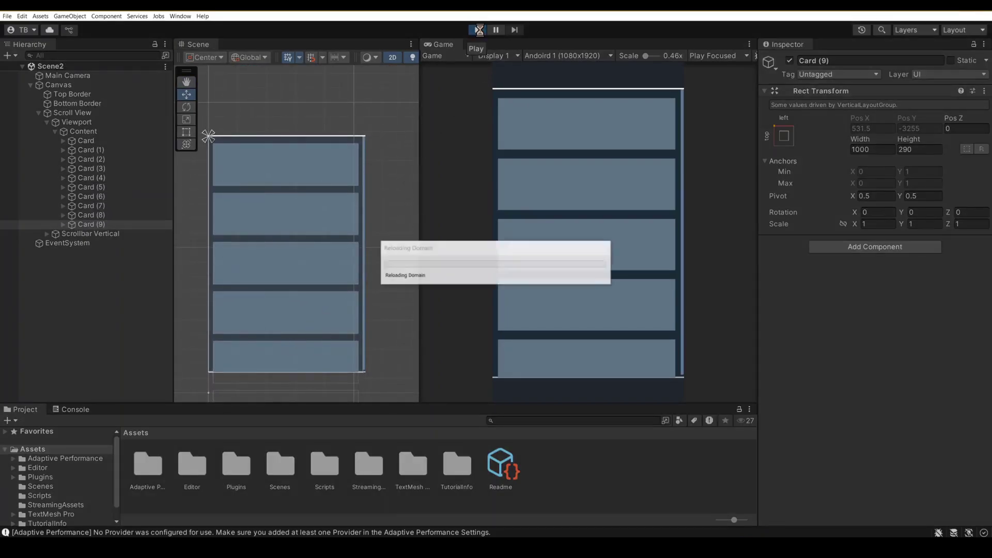
drag(595, 240, 625, 242)
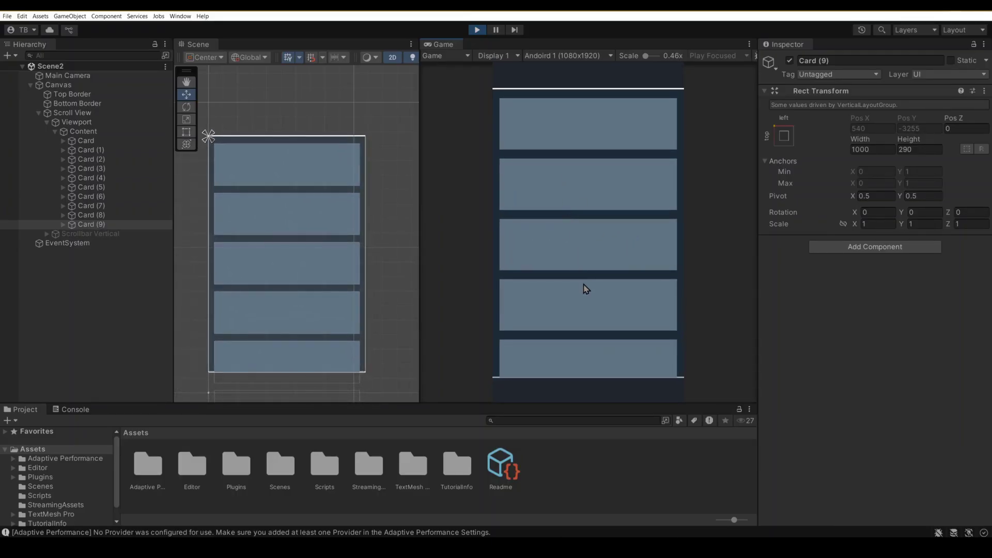
click(476, 30)
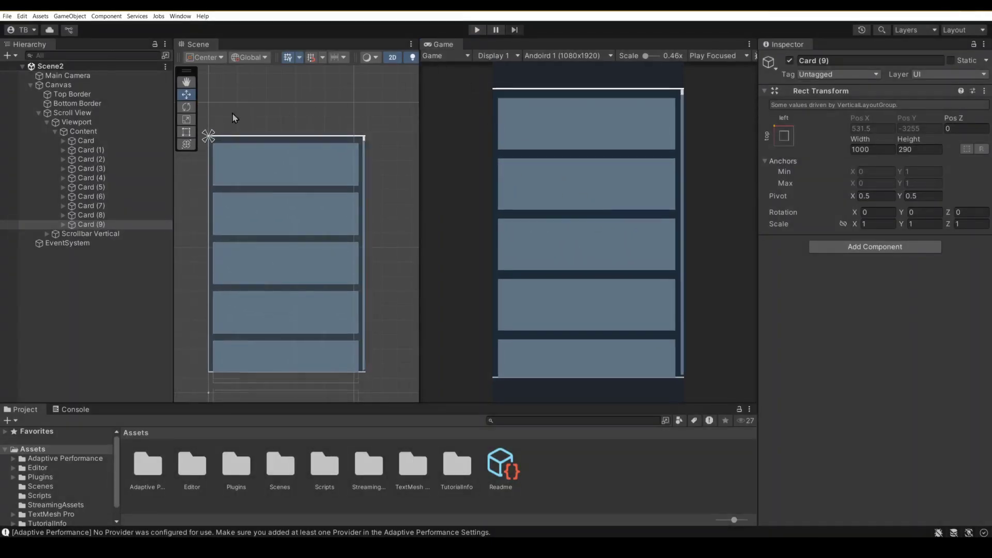
Turn off Horizontal scrolling in the Scroll View's Scroll Rect.
click(72, 114)
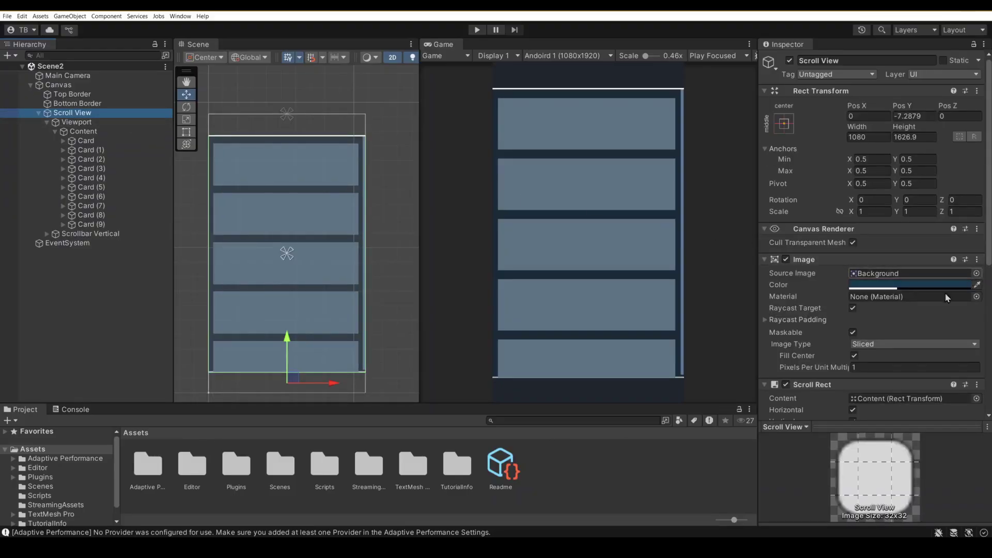
scroll(898, 313, down, 4)
scroll(884, 321, down, 1)
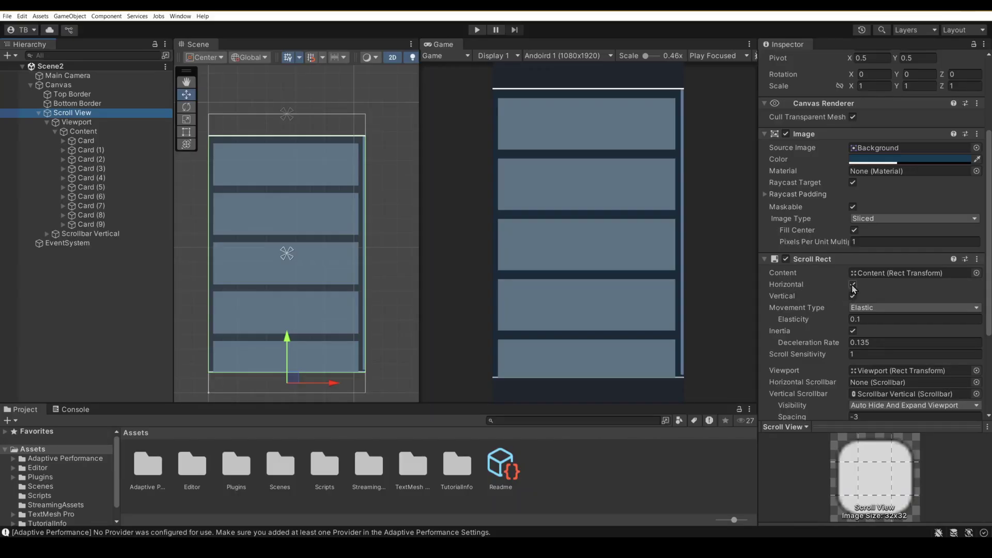
click(853, 286)
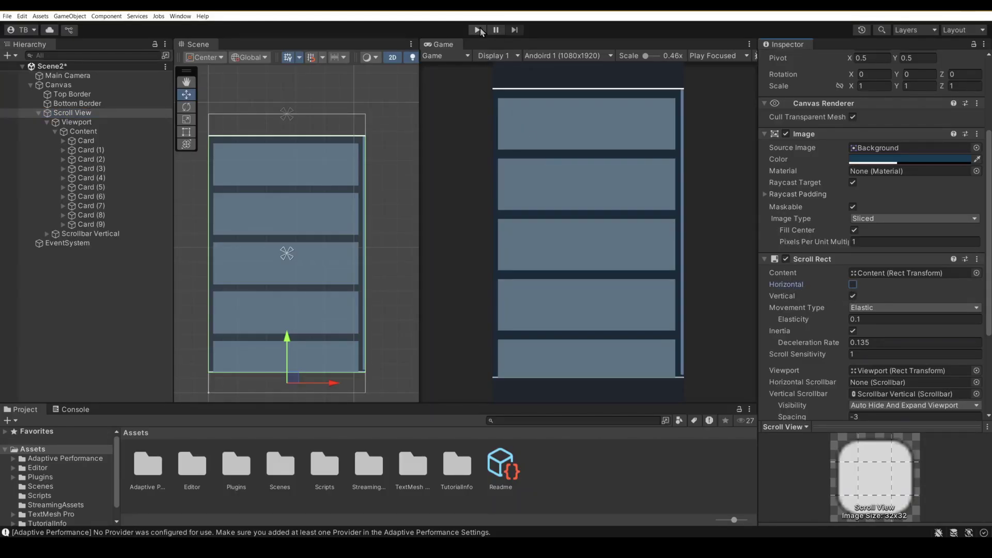
Run the scene, test scrolling the card list vertically and sideways in the Game view, and stop playback.
click(477, 30)
drag(603, 288, 618, 366)
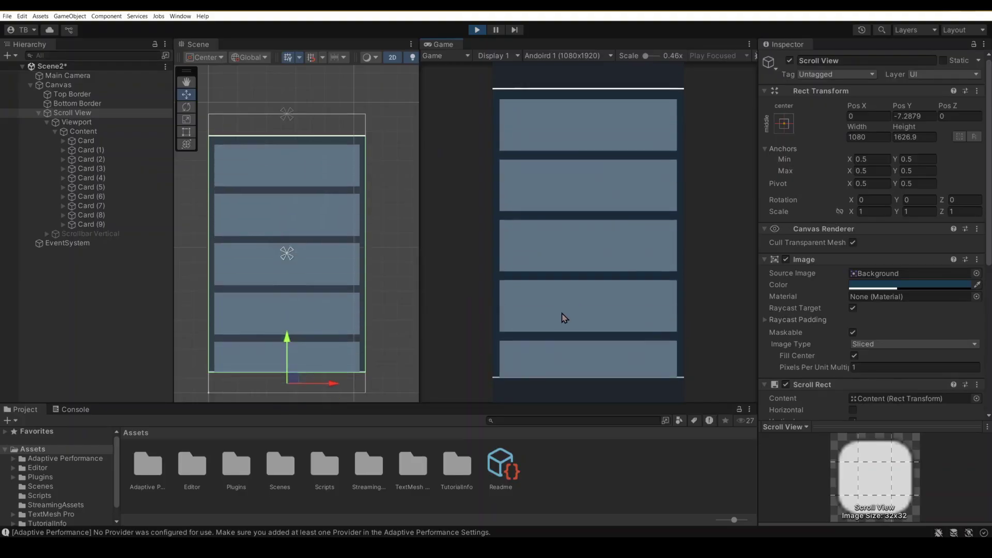
drag(528, 274, 580, 262)
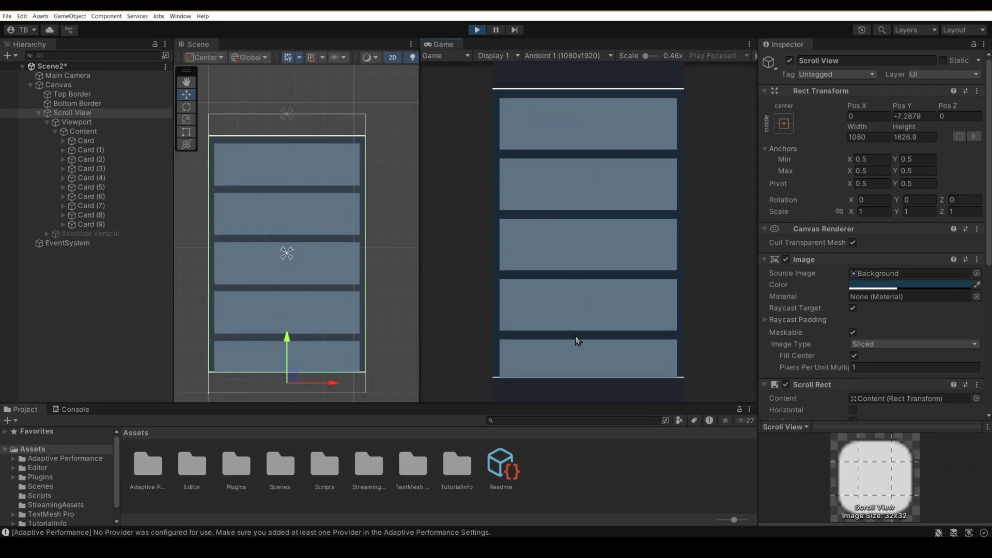
drag(577, 341, 576, 401)
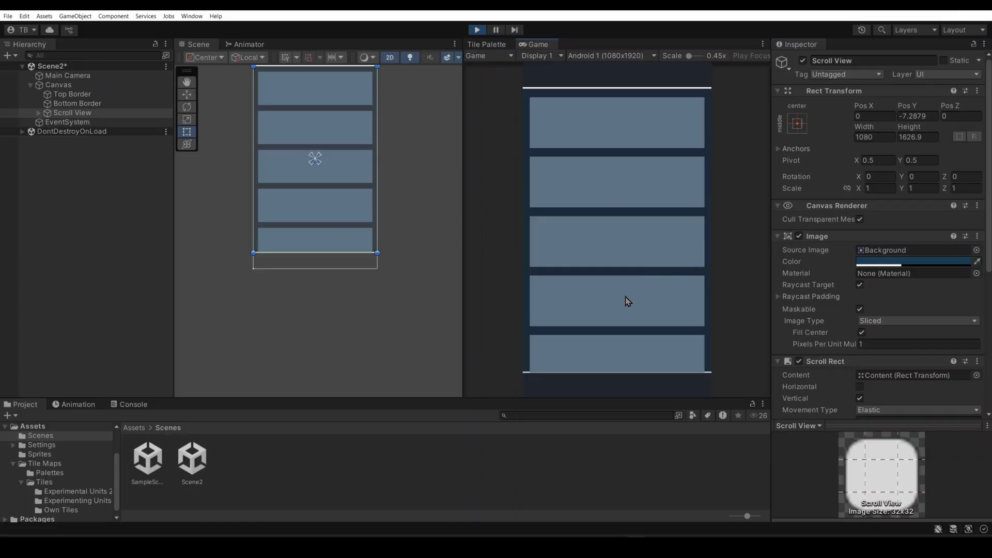
drag(623, 348, 626, 56)
drag(630, 355, 632, 151)
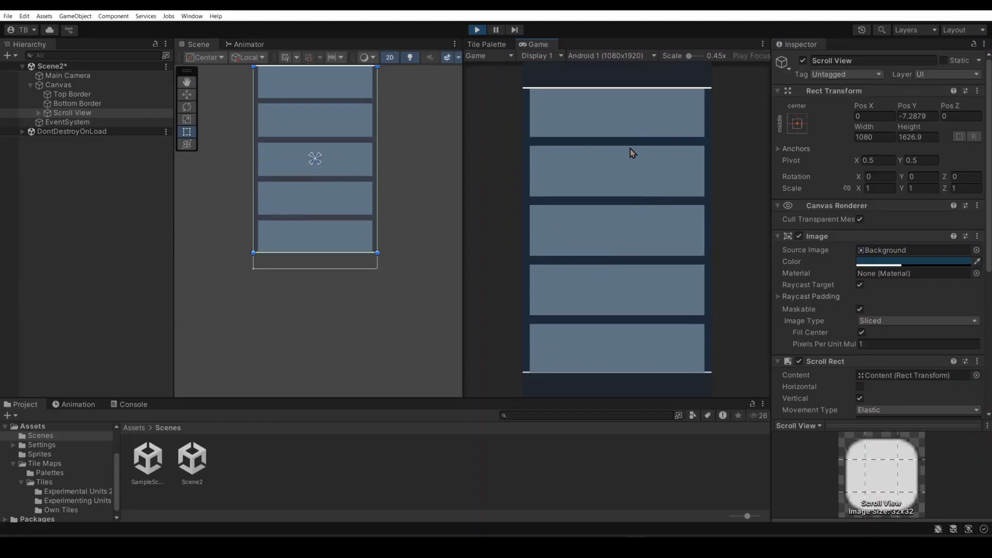
click(471, 29)
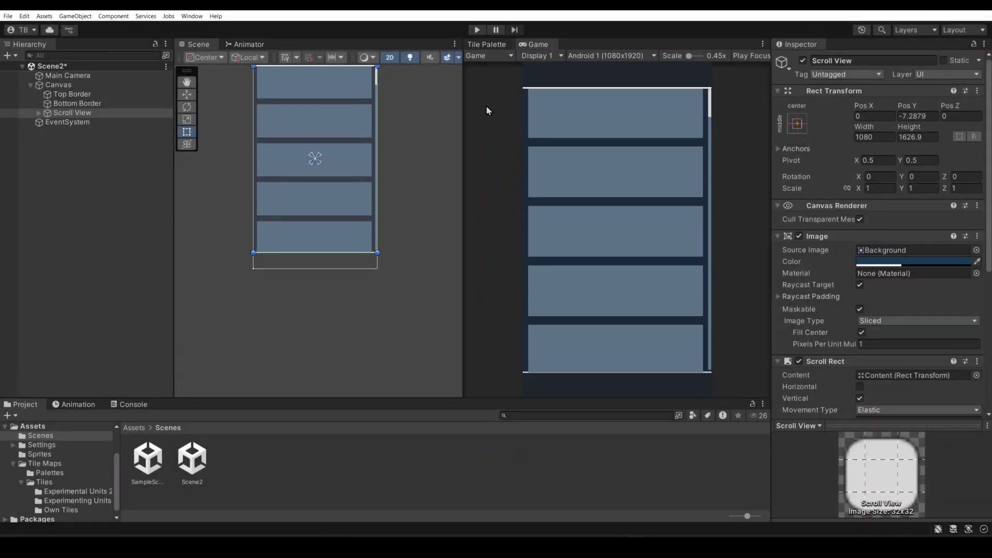
Compare the Content object's bounds in the Scene view with the cards that extend below the bottom border.
click(39, 114)
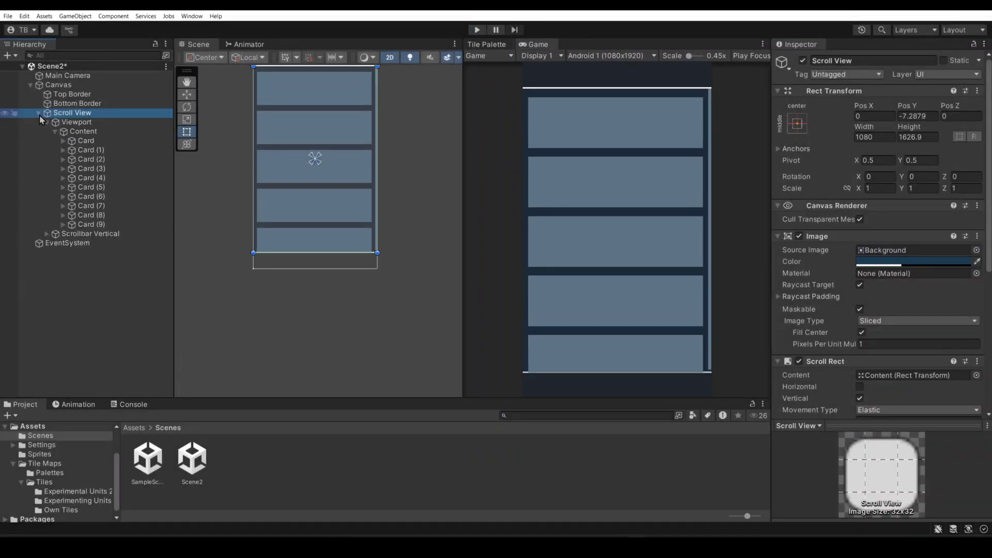
click(77, 131)
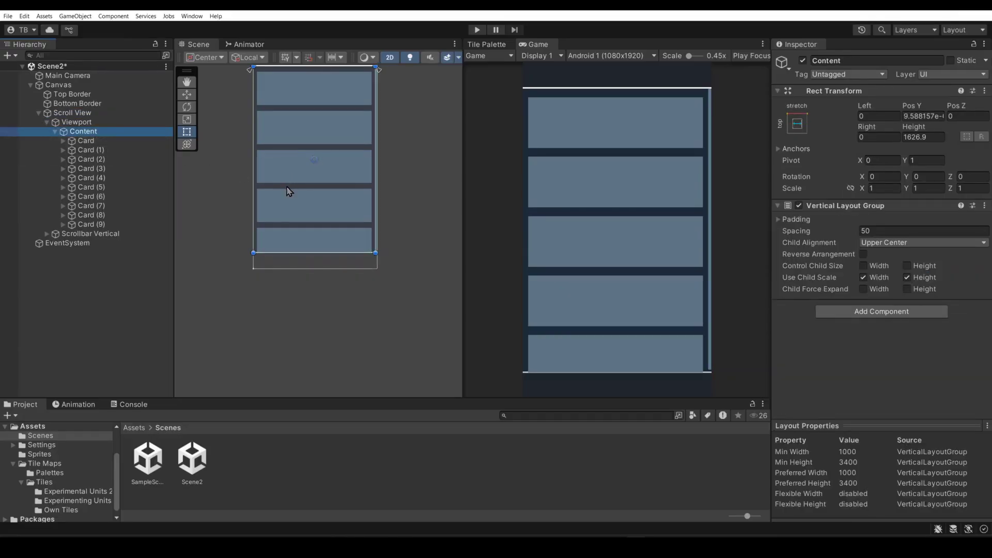
scroll(296, 170, up, 2)
scroll(334, 268, up, 2)
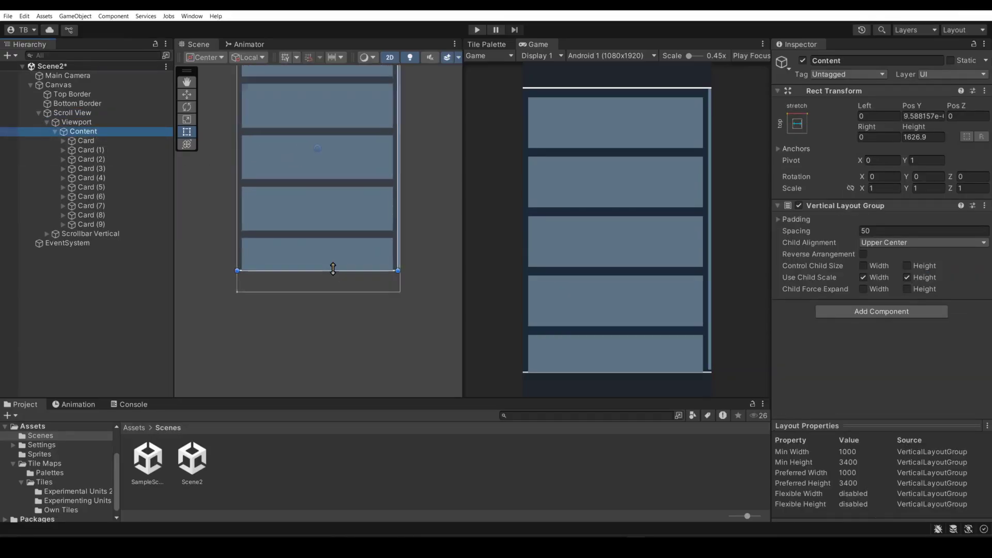
click(88, 169)
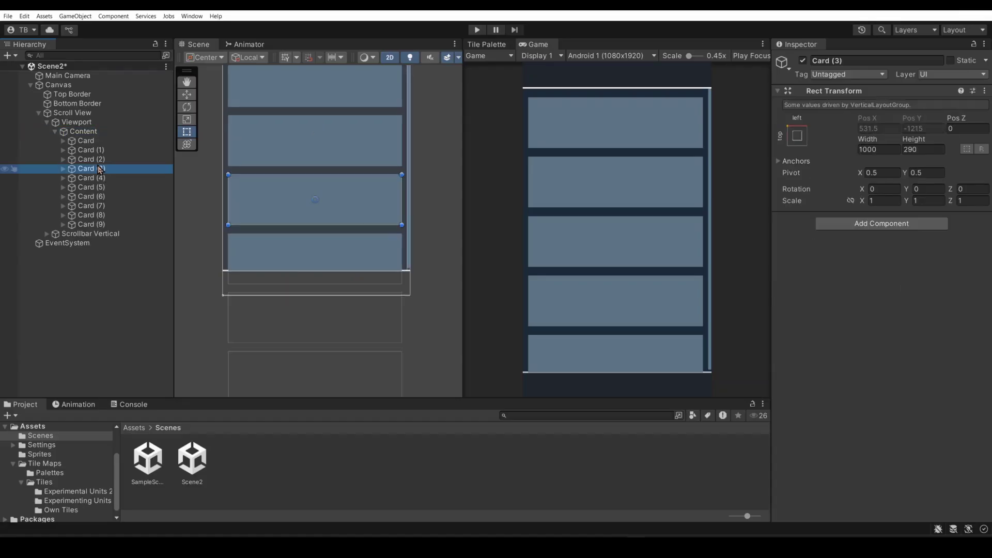
scroll(302, 255, down, 1)
middle_drag(337, 290, 336, 171)
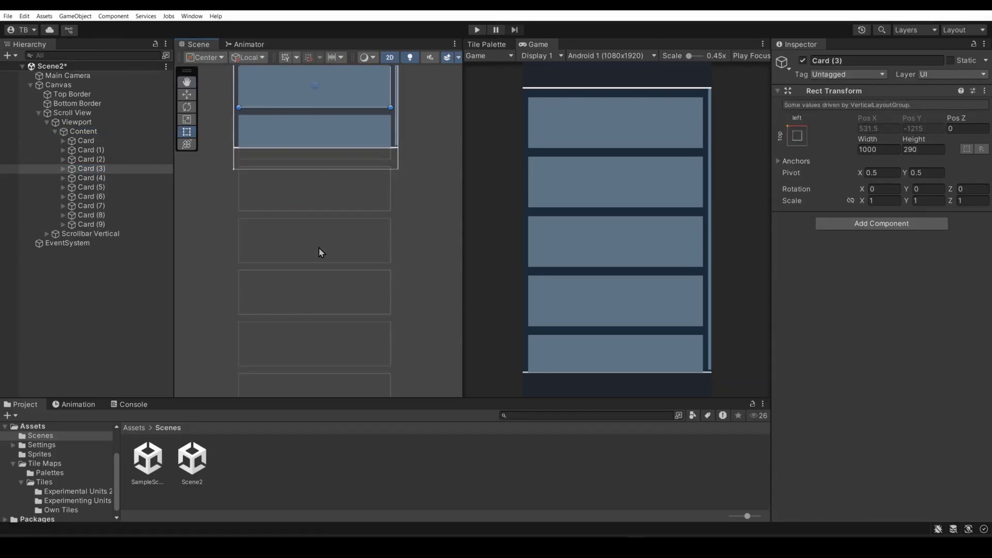
mouse_move(319, 255)
middle_down()
mouse_move(328, 184)
mouse_move(318, 270)
middle_up()
middle_drag(324, 229, 343, 255)
Try extending the Content object's bottom edge downward by hand to a height of about 1836, and restore its previous height.
click(82, 132)
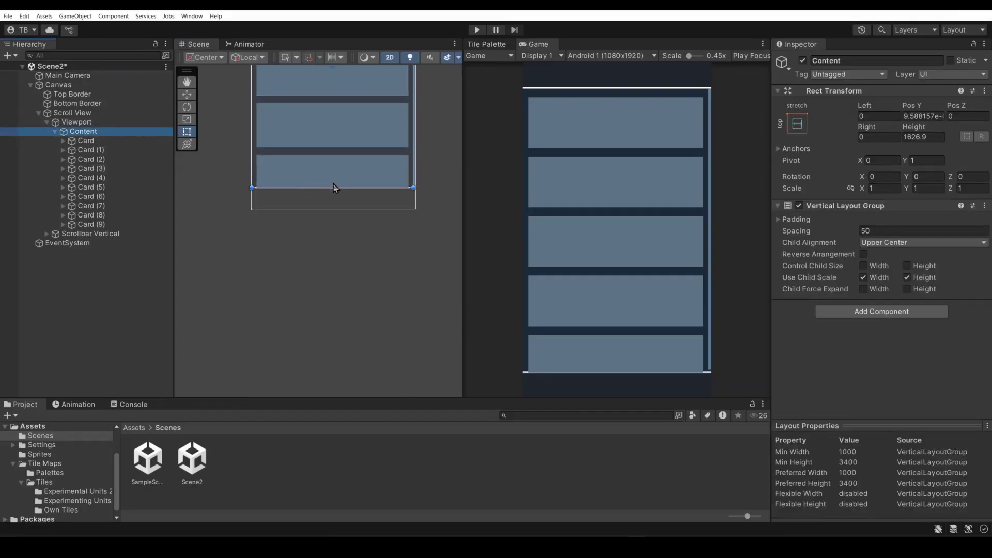
drag(332, 188, 333, 211)
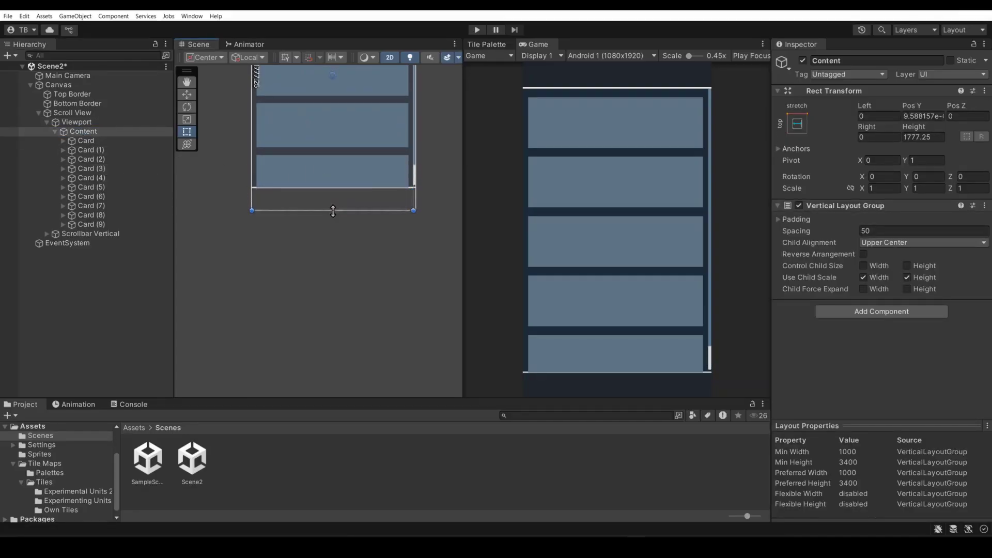
mouse_move(333, 211)
mouse_down()
mouse_move(333, 196)
mouse_move(332, 220)
mouse_up()
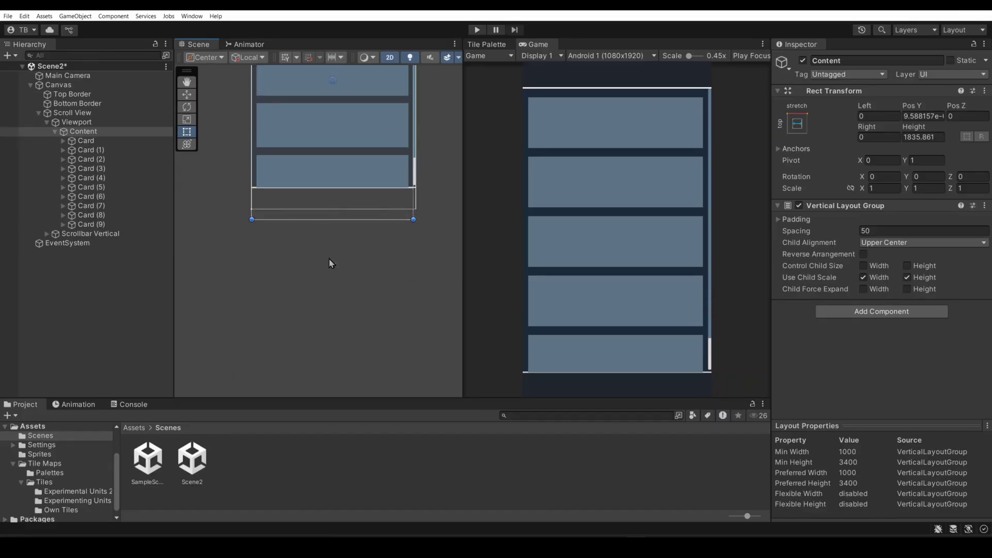
drag(347, 223, 361, 188)
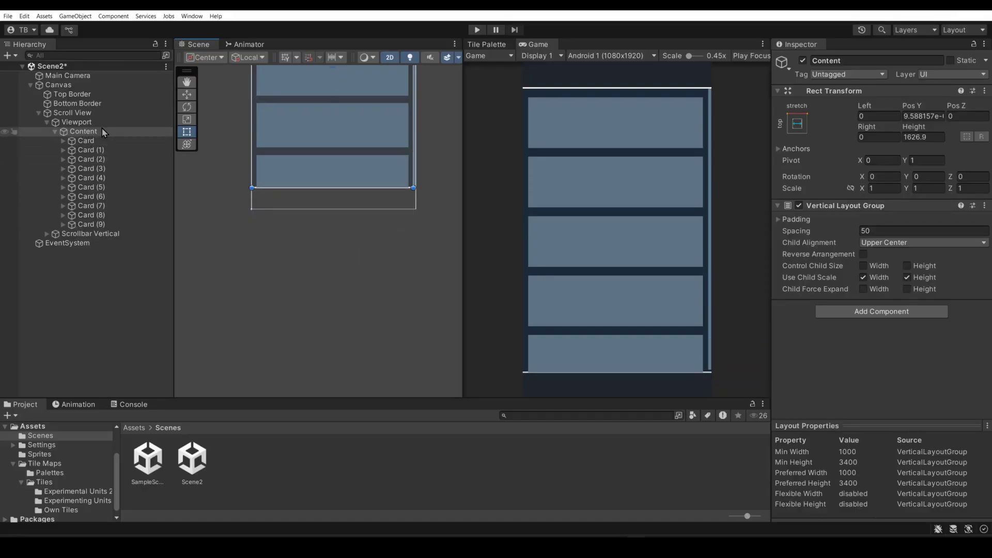
Add a Content Size Fitter component to the Content object and set its Vertical Fit to Preferred Size.
click(103, 136)
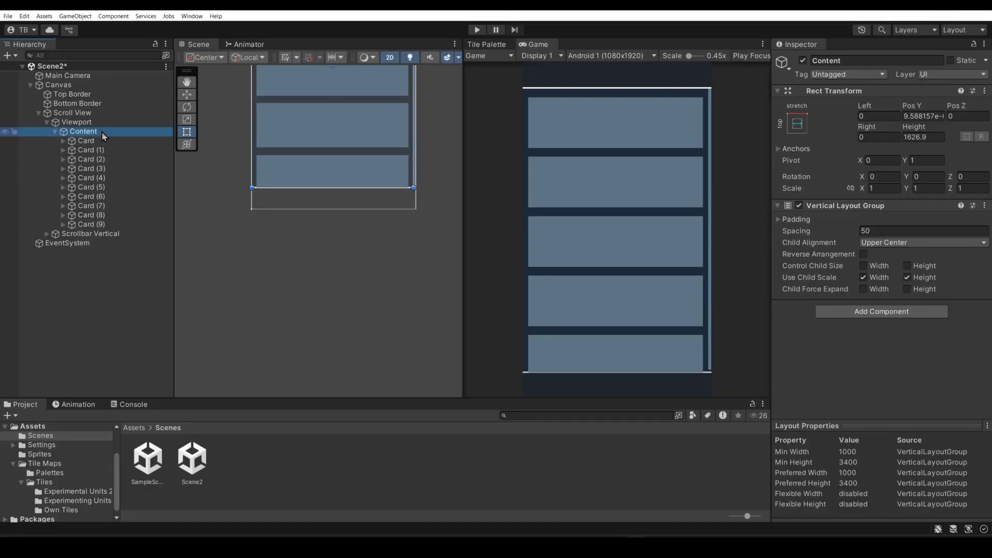
click(862, 312)
text(conten)
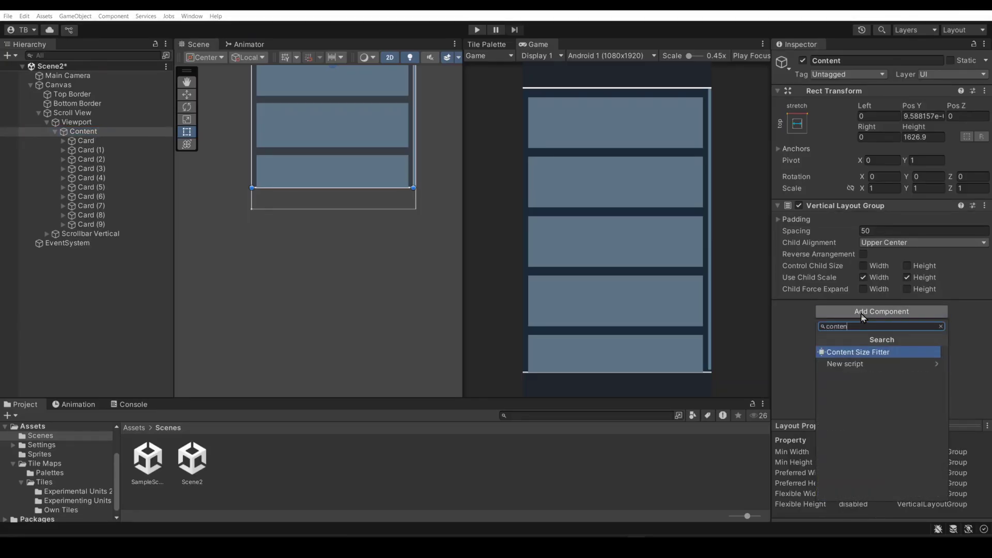
click(872, 354)
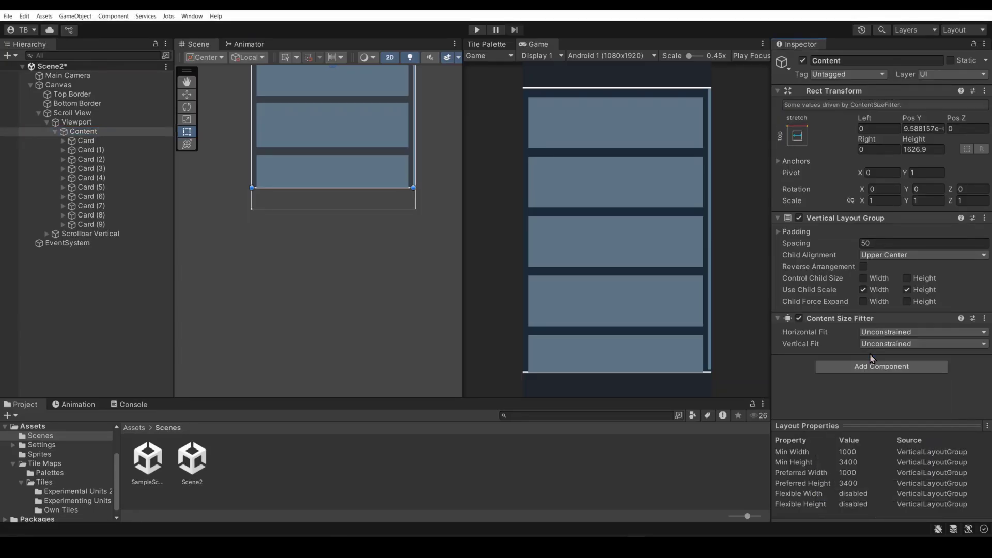
click(889, 346)
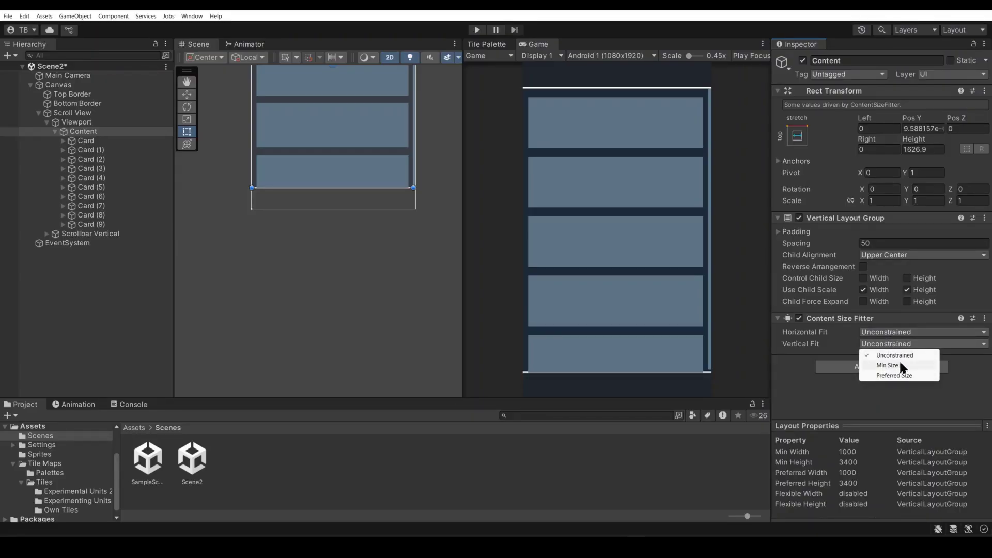
click(905, 375)
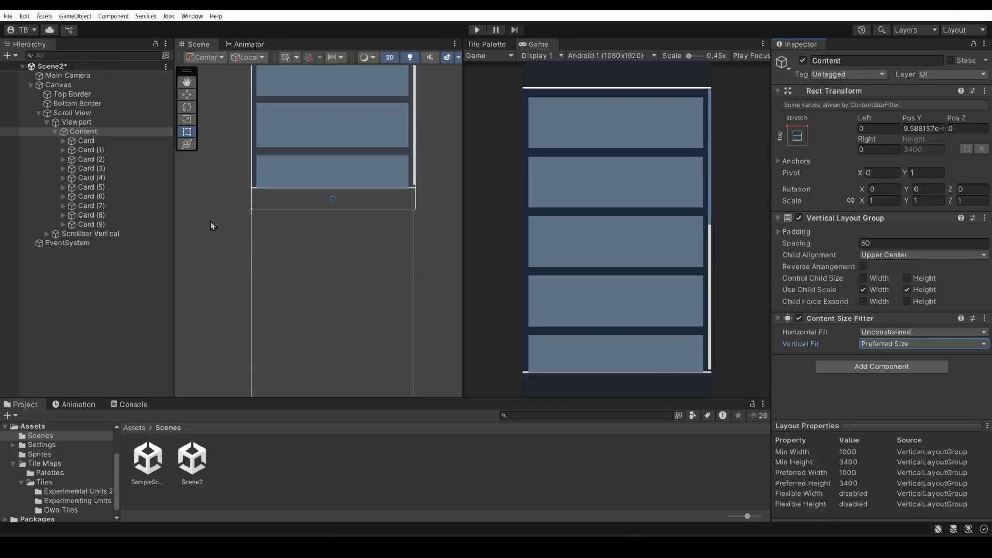
Run the scene and test scrolling the card list vertically in the Game view, both by the cards and by the vertical scrollbar.
click(477, 30)
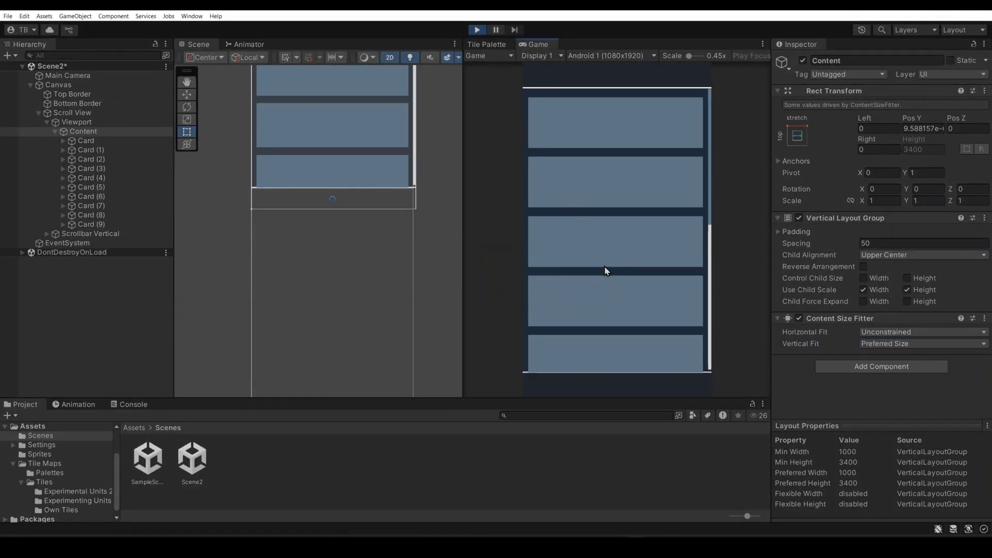
mouse_move(605, 270)
mouse_down()
mouse_move(618, 151)
mouse_move(616, 266)
mouse_up()
drag(613, 208, 608, 258)
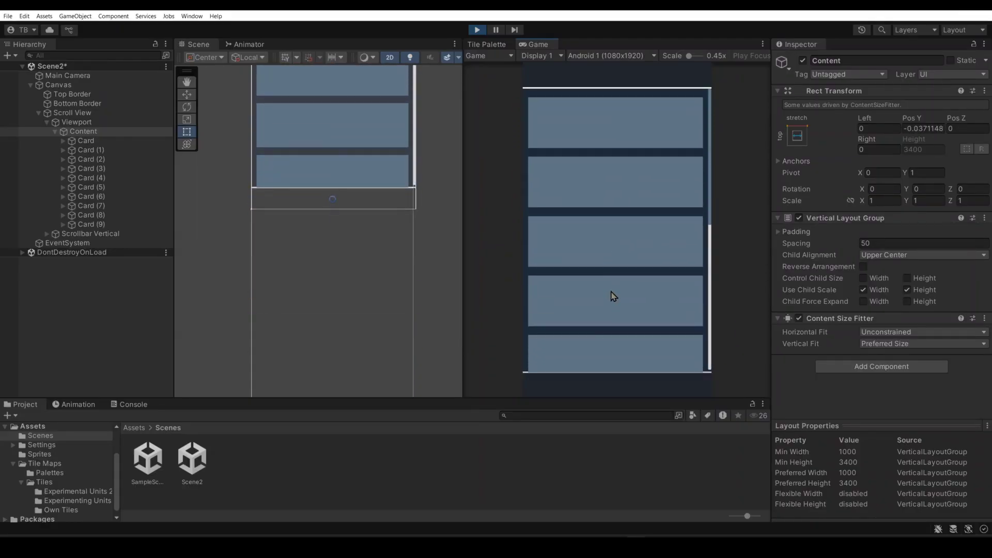
drag(611, 292, 616, 238)
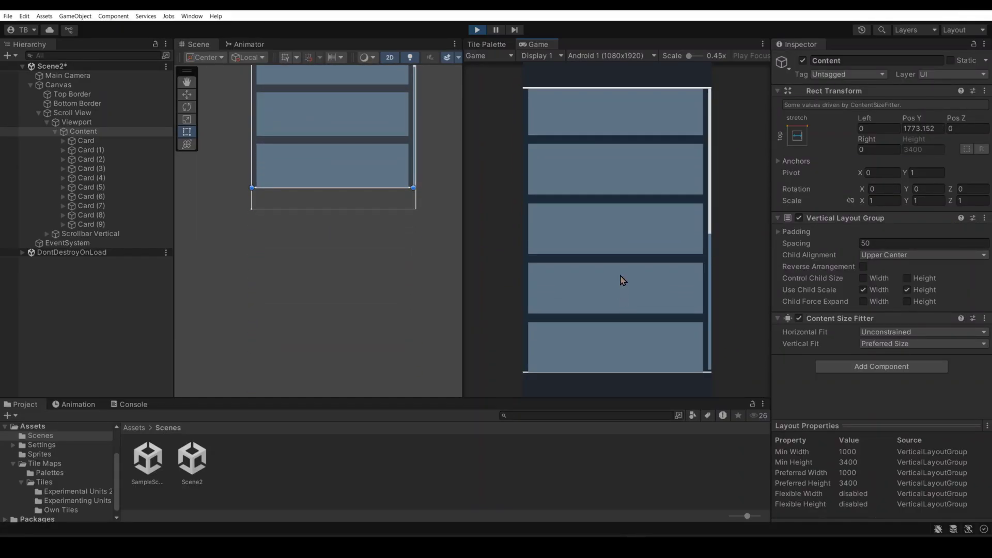
mouse_move(616, 283)
mouse_down()
mouse_move(616, 205)
mouse_move(618, 279)
mouse_up()
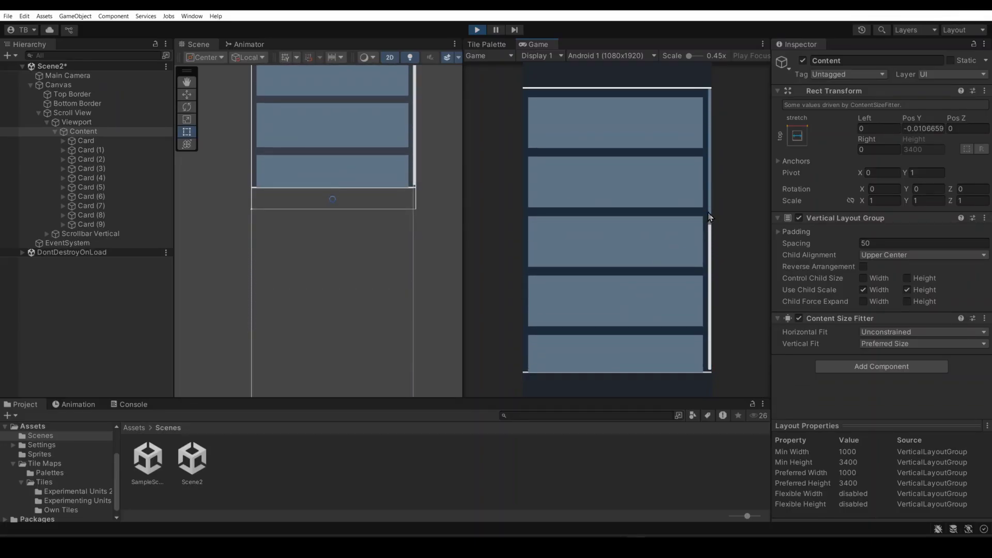
mouse_move(710, 216)
mouse_down()
mouse_move(712, 354)
mouse_move(712, 203)
mouse_up()
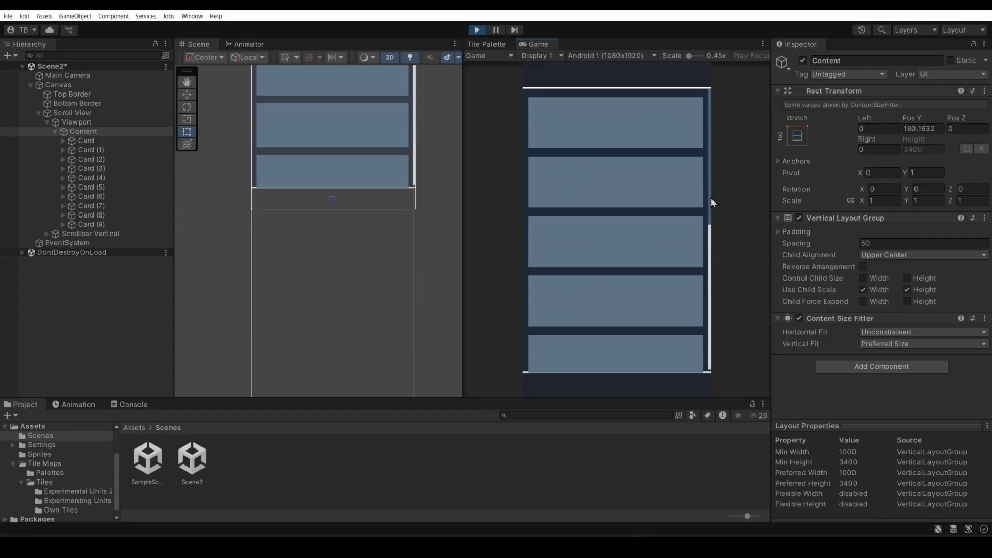
drag(711, 155, 714, 317)
drag(653, 294, 636, 348)
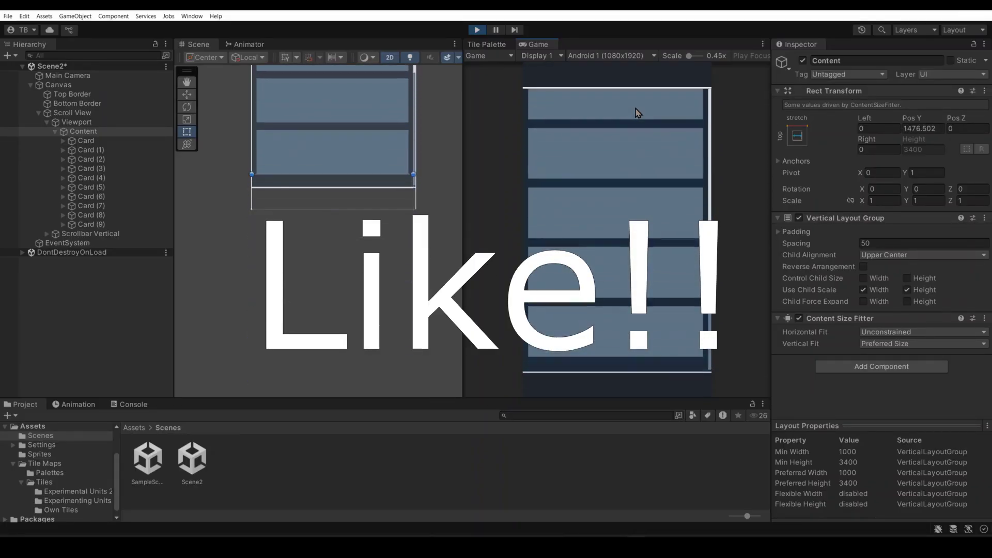